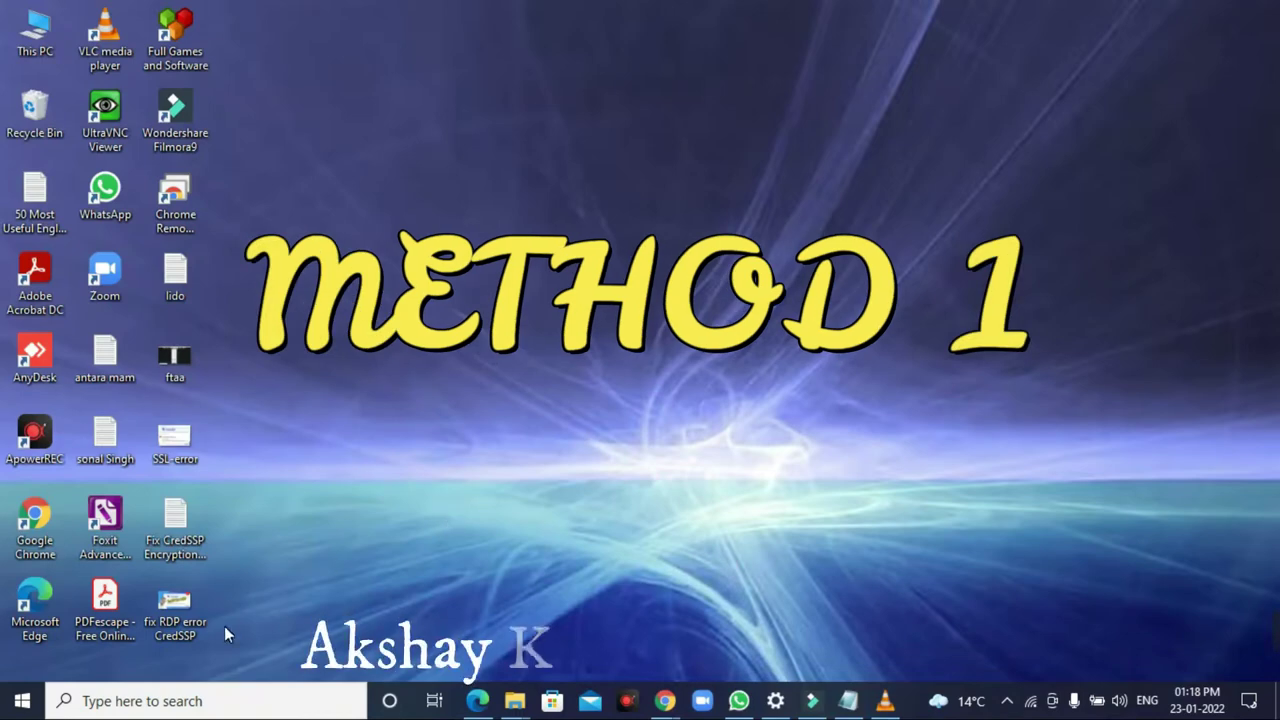
# - Open the Local Group Policy Editor by searching for gpedit, maximize its window and widen the policy tree
pyautogui.click(126, 703)
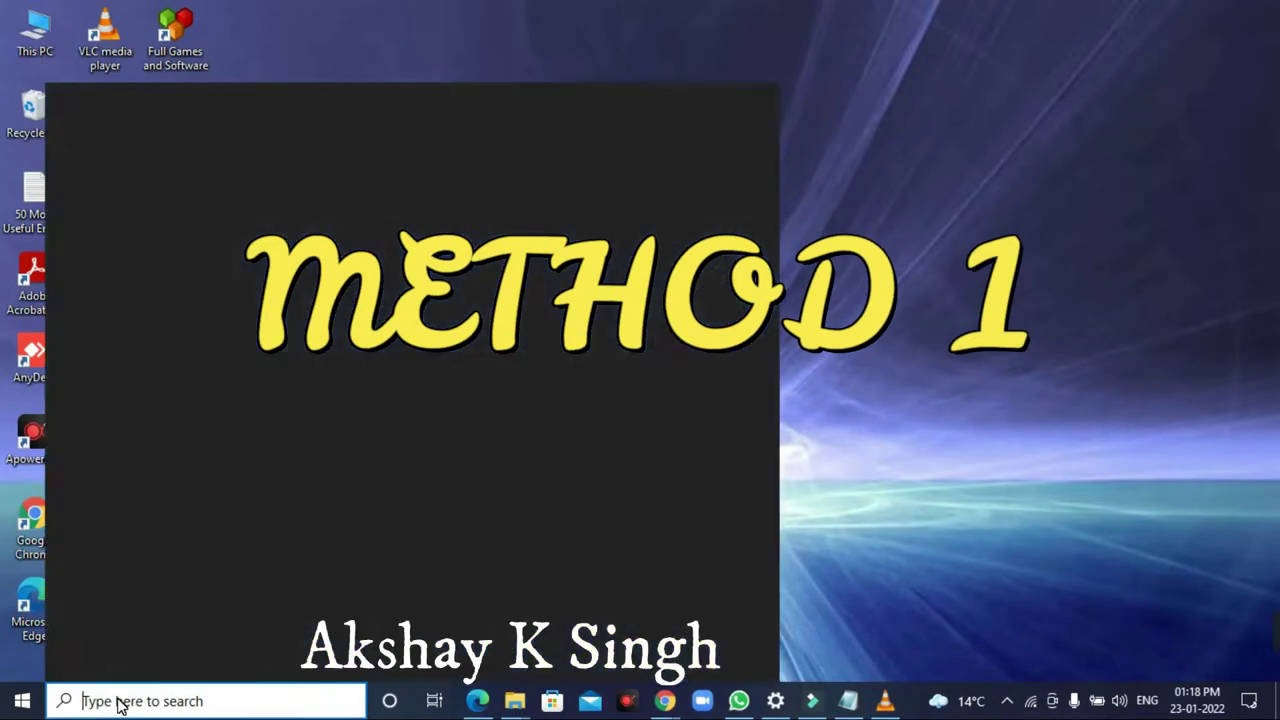
pyautogui.write('gpedit')
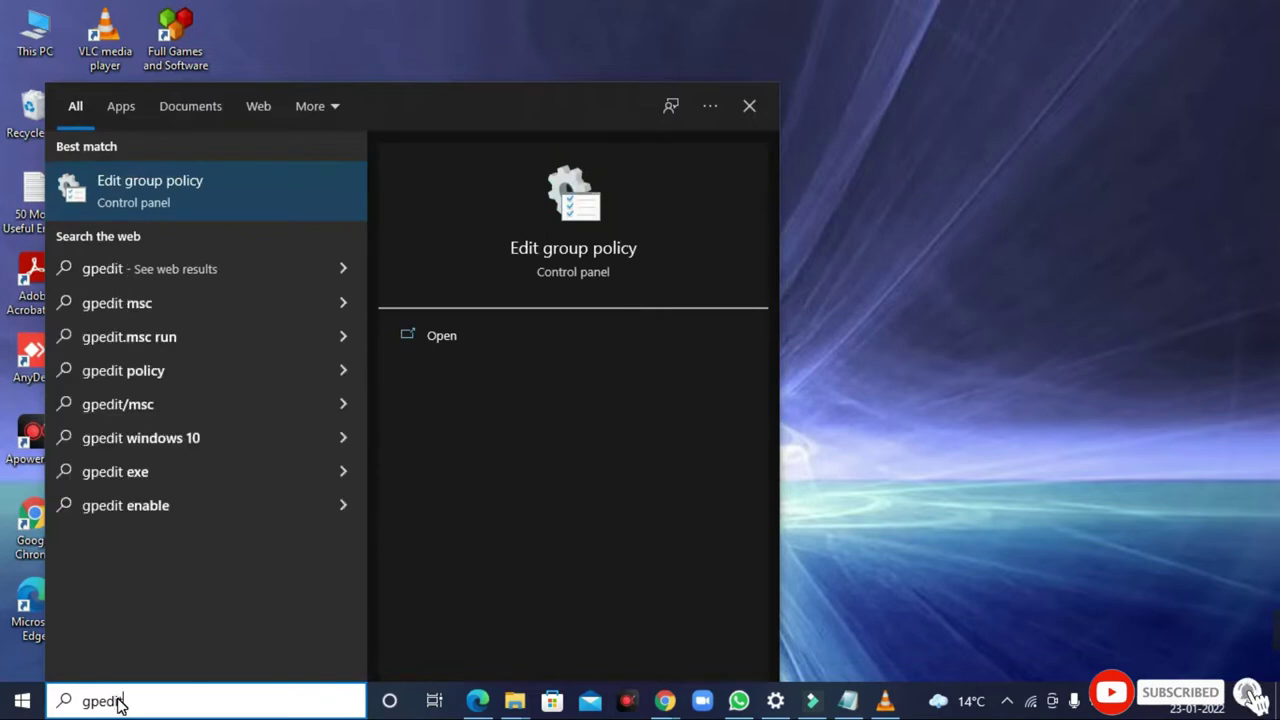
pyautogui.write('.')
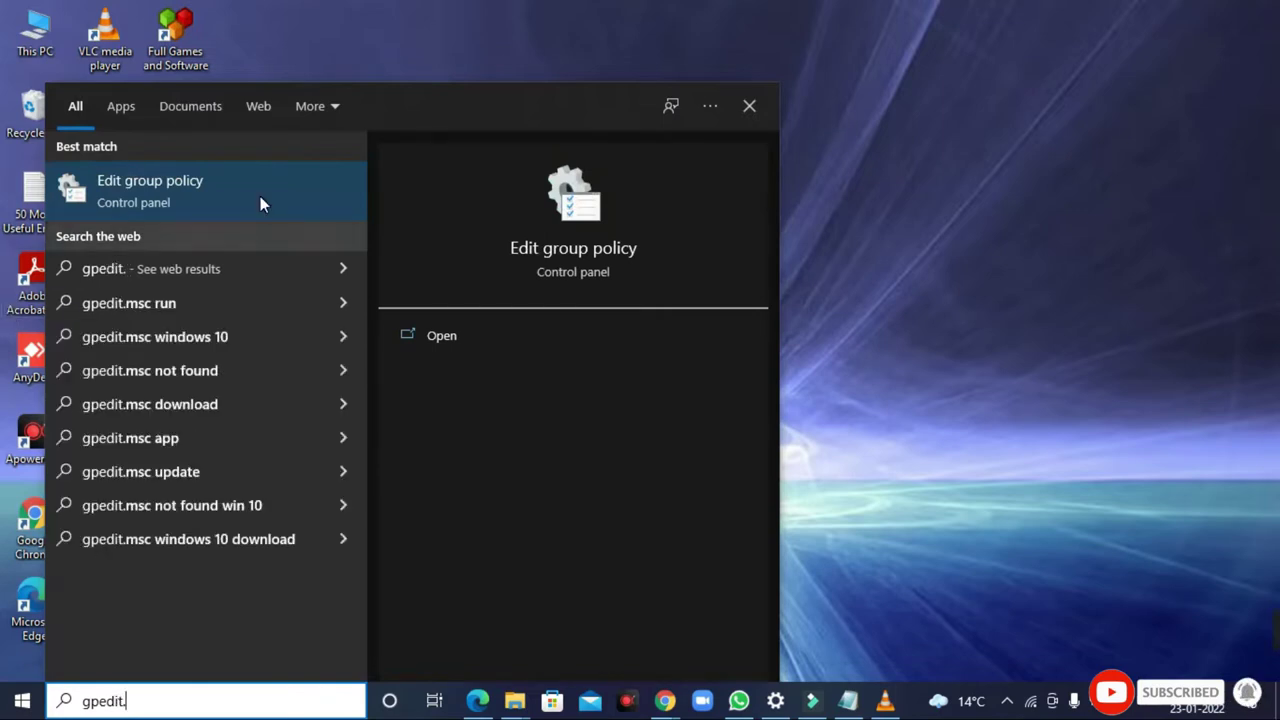
pyautogui.click(195, 188)
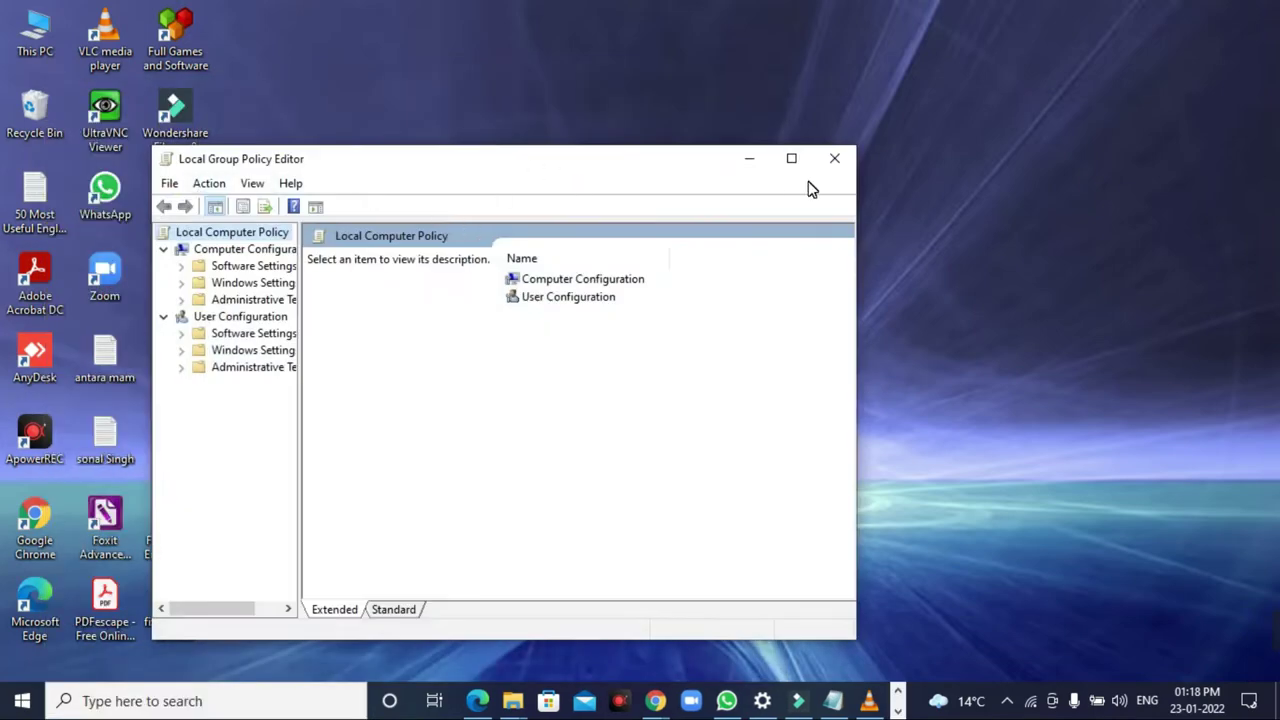
pyautogui.click(792, 160)
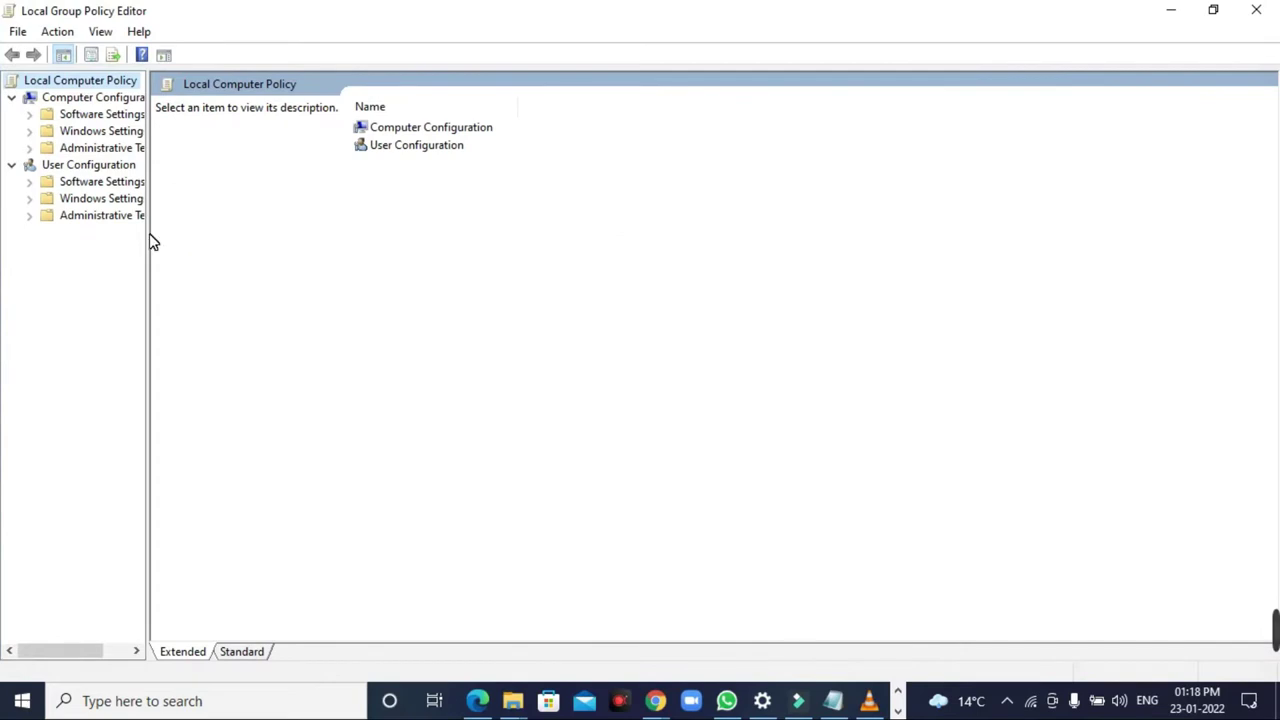
pyautogui.moveTo(150, 240); pyautogui.dragTo(303, 237)
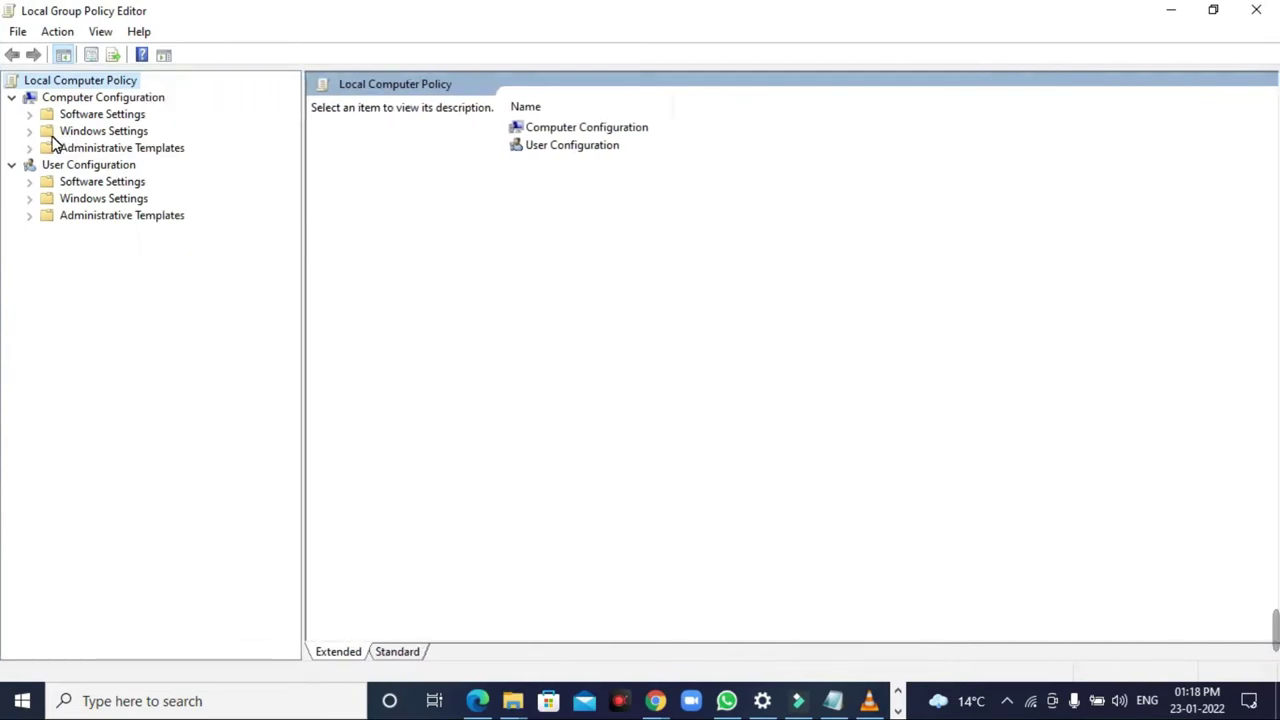
# - Show the Credentials Delegation settings in Computer Configuration > Administrative Templates > System
pyautogui.click(66, 148)
pyautogui.click(30, 150)
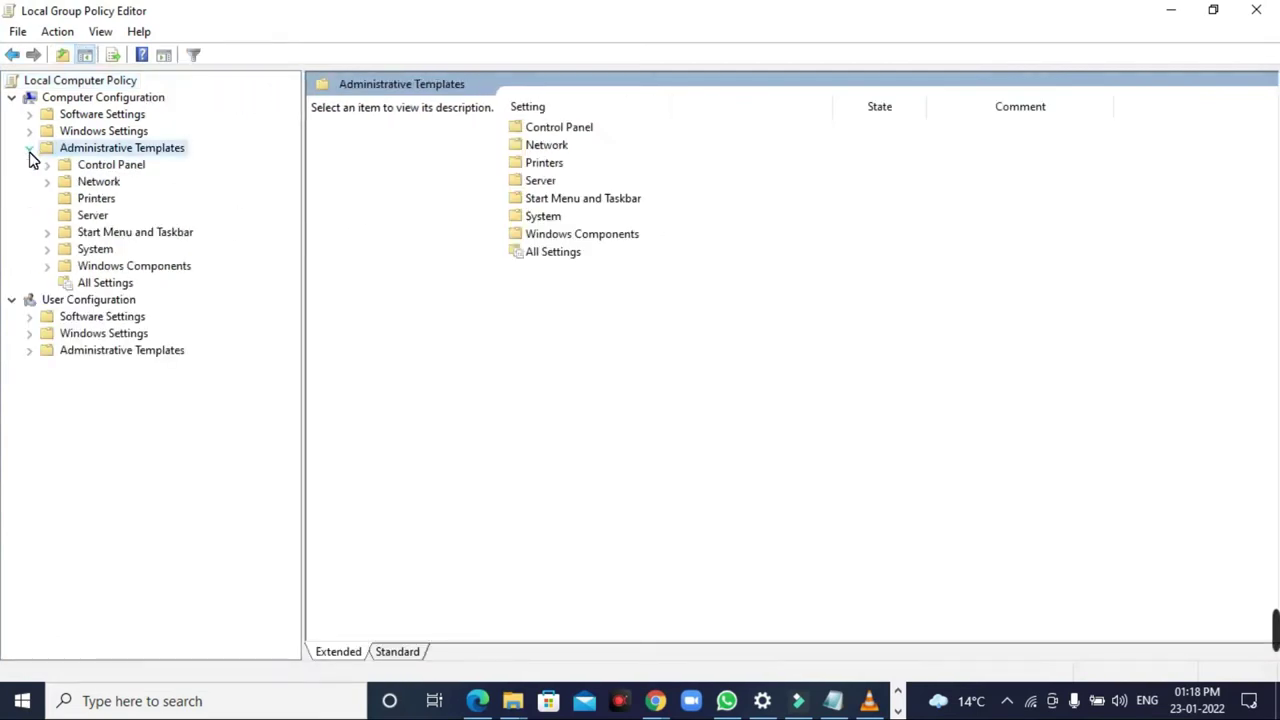
pyautogui.click(95, 252)
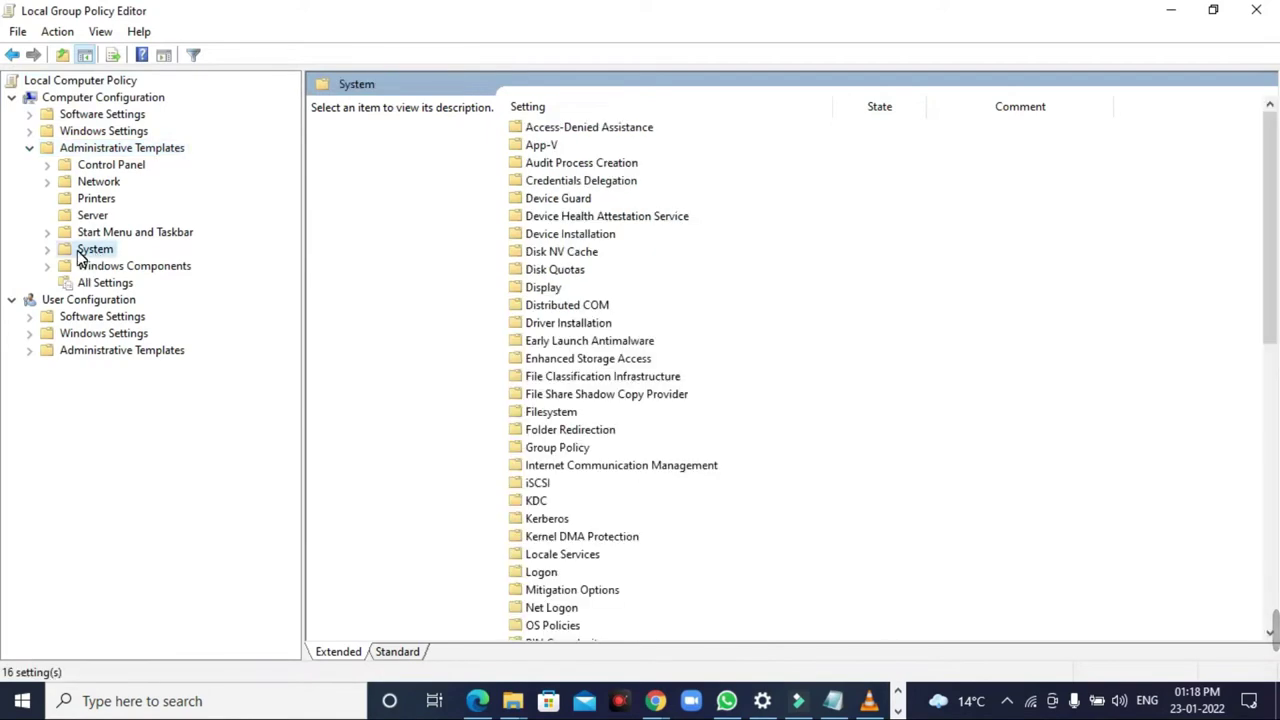
pyautogui.click(48, 250)
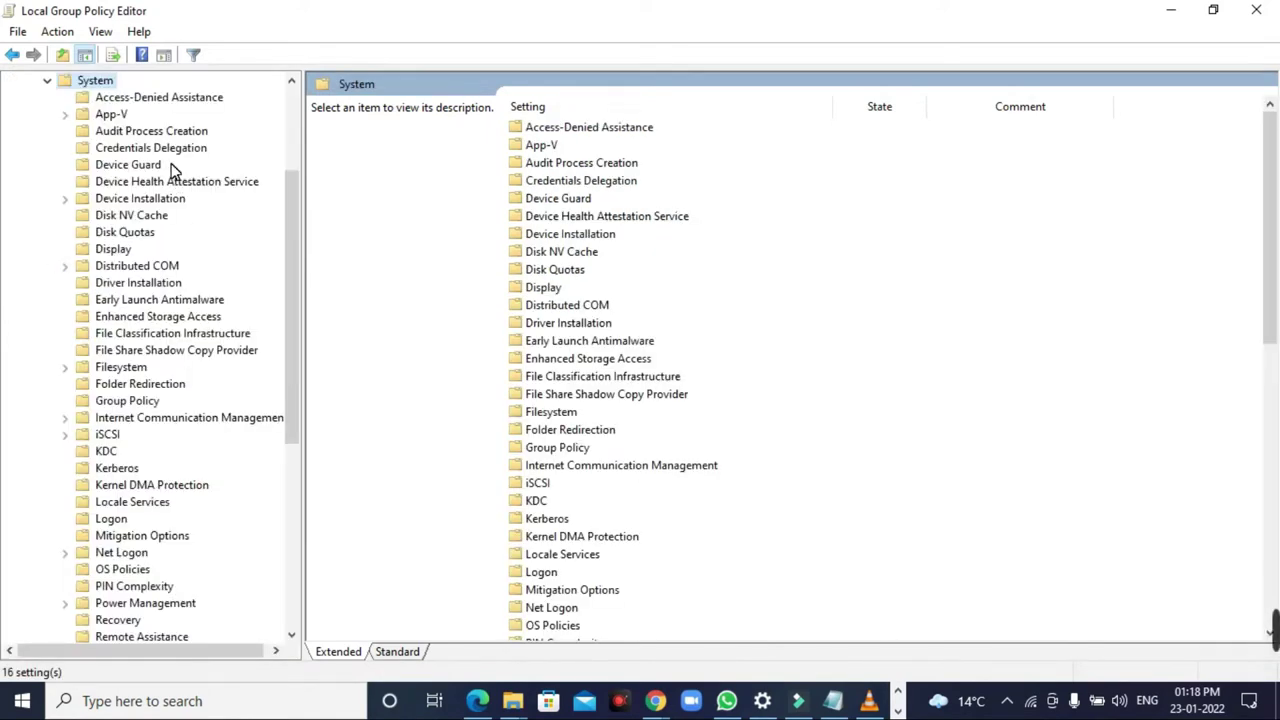
pyautogui.click(146, 147)
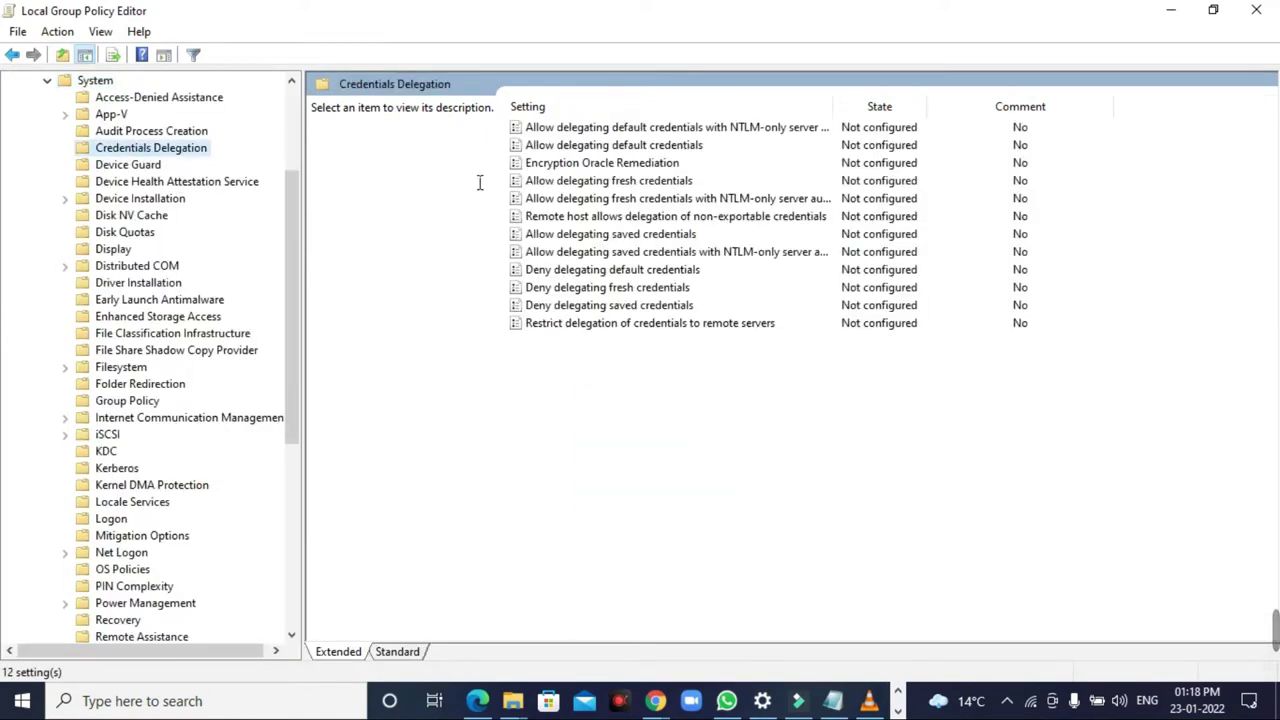
# - Enable the Encryption Oracle Remediation policy with the protection level Vulnerable, apply it and close the policy editor
pyautogui.click(538, 164)
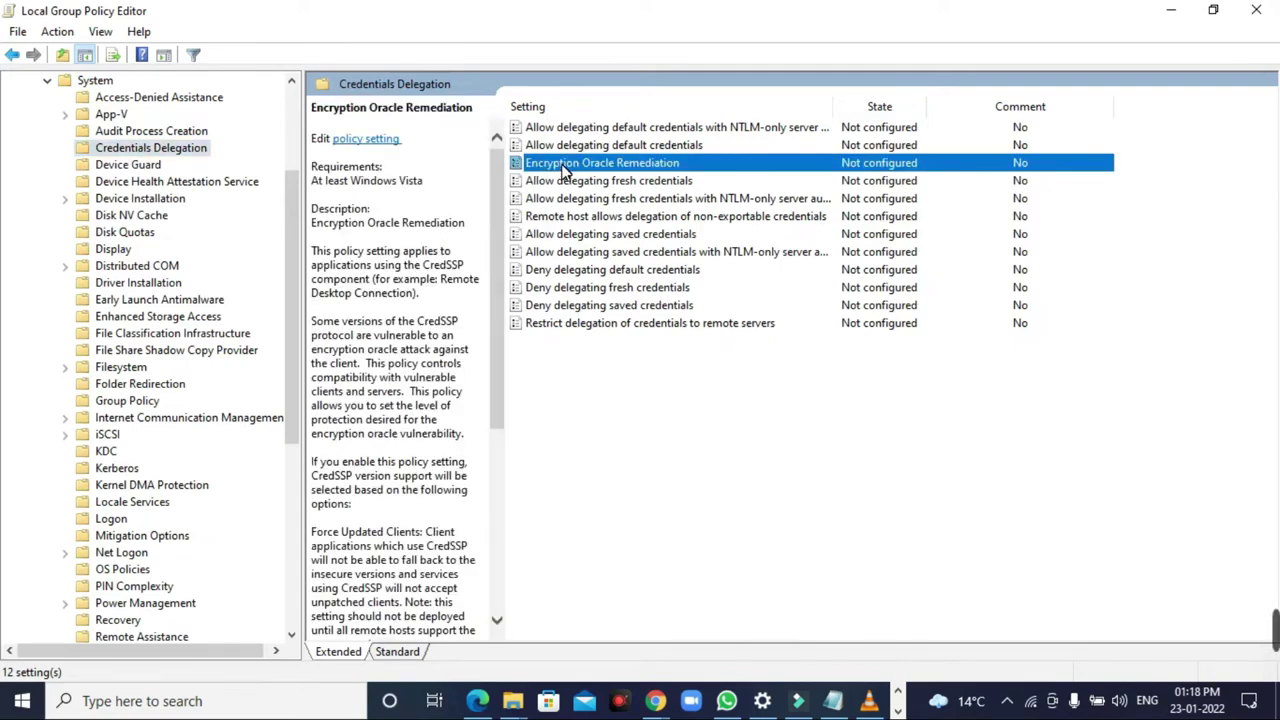
pyautogui.doubleClick(565, 168)
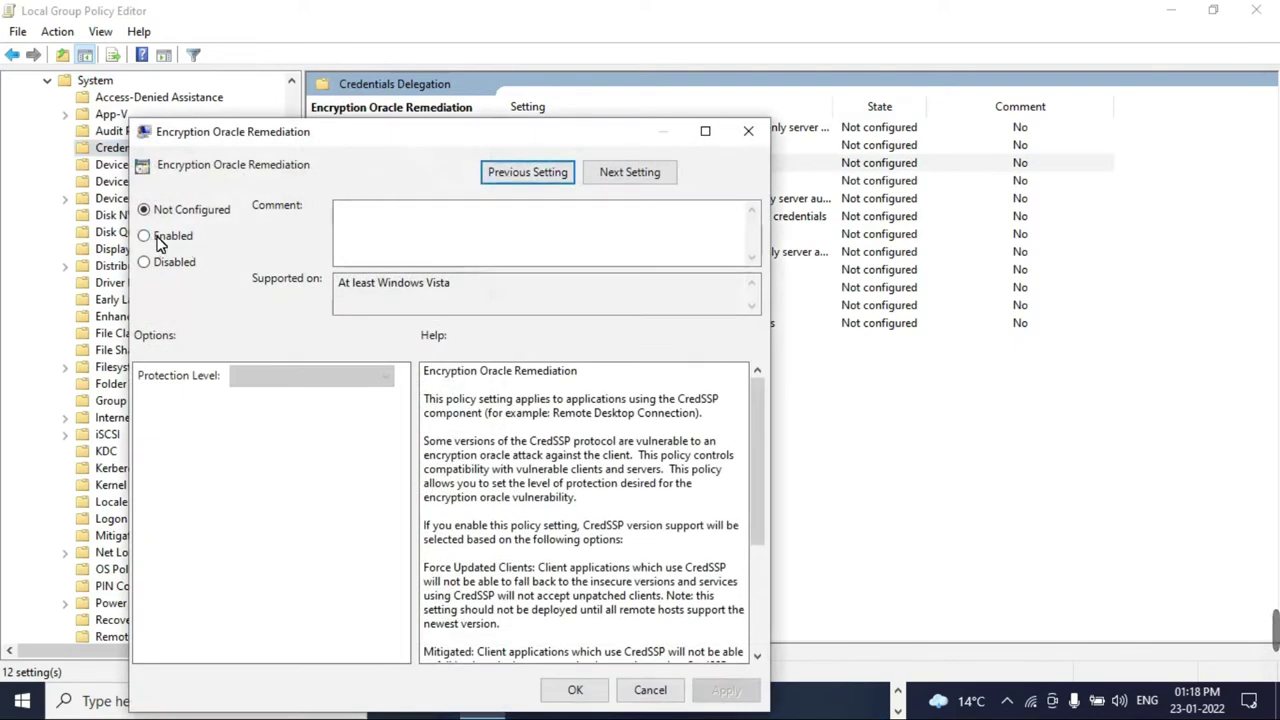
pyautogui.click(158, 238)
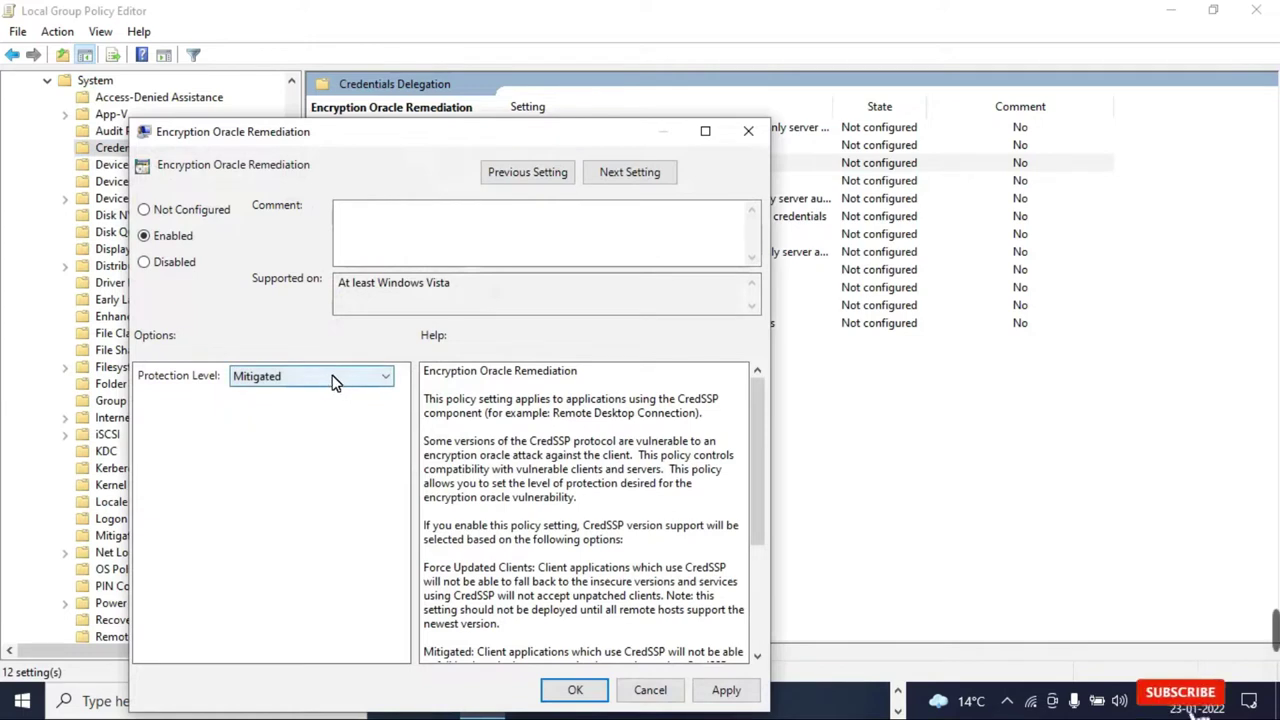
pyautogui.click(332, 376)
pyautogui.click(278, 422)
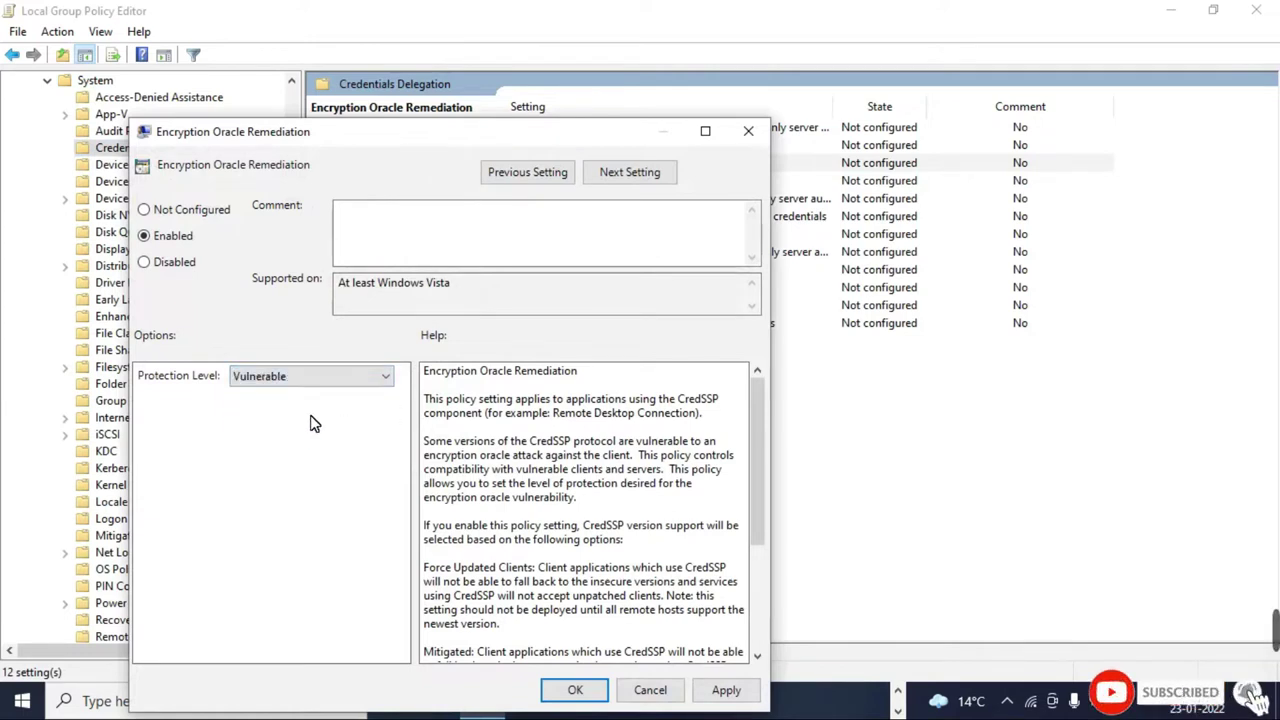
pyautogui.click(727, 695)
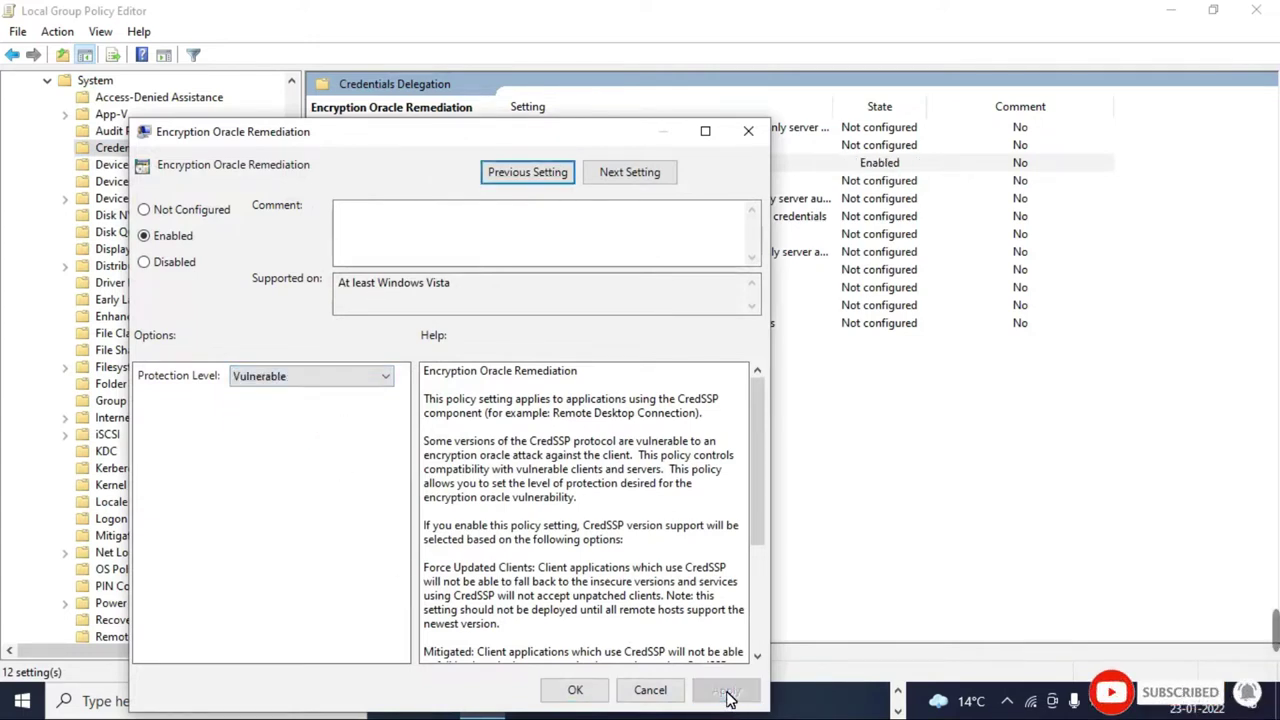
pyautogui.click(577, 690)
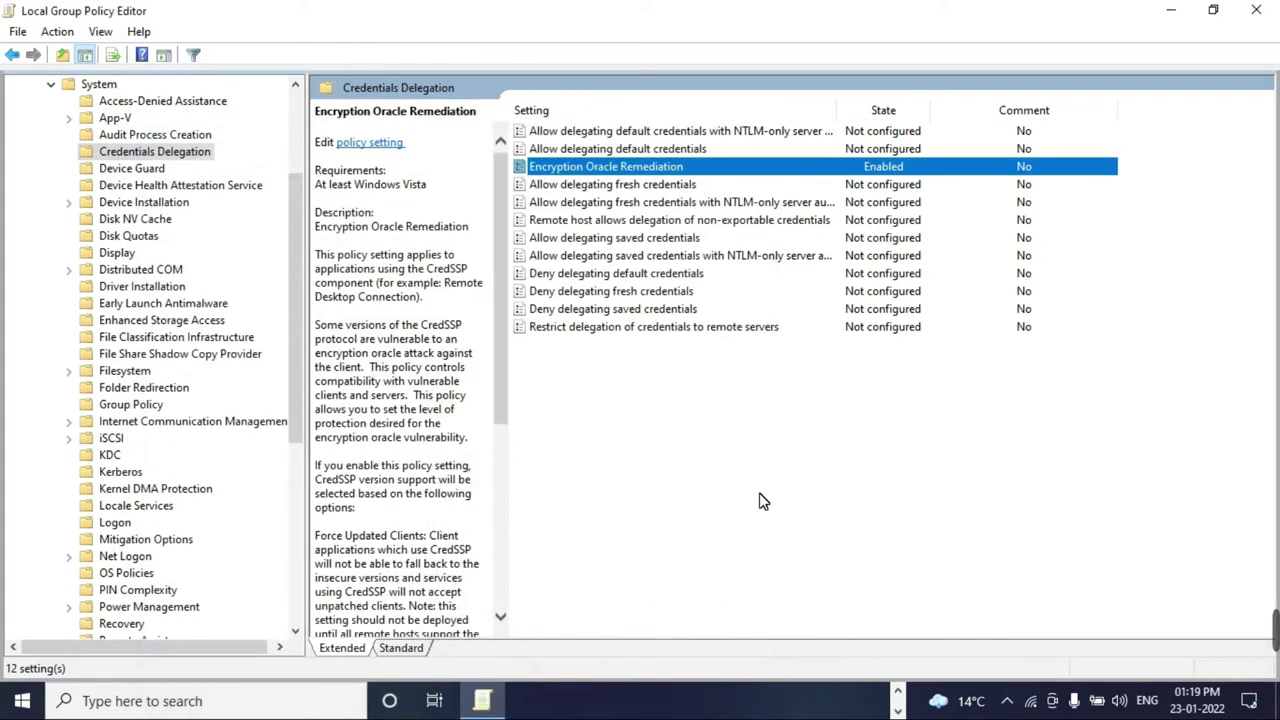
pyautogui.click(1260, 12)
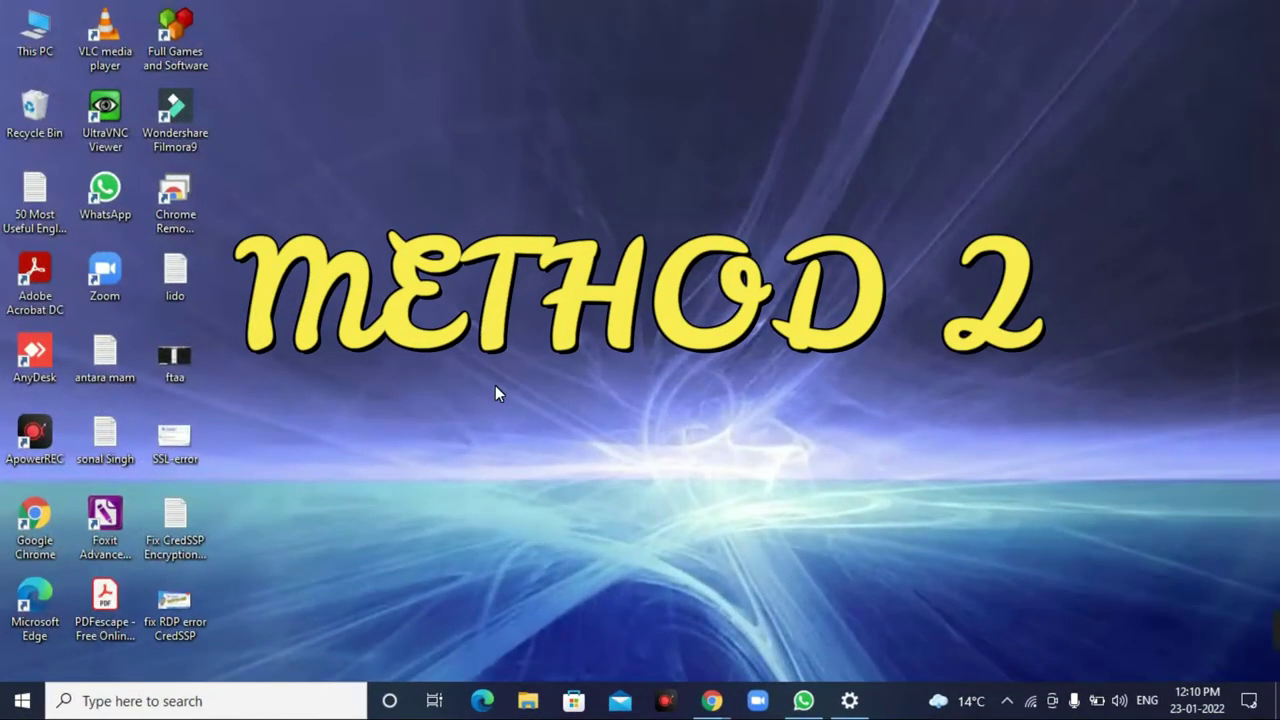
# - Launch the Registry Editor by running regedit, allow it to start, maximize its window and widen the key tree
pyautogui.rightClick(20, 705)
pyautogui.click(66, 610)
pyautogui.write('regedit')
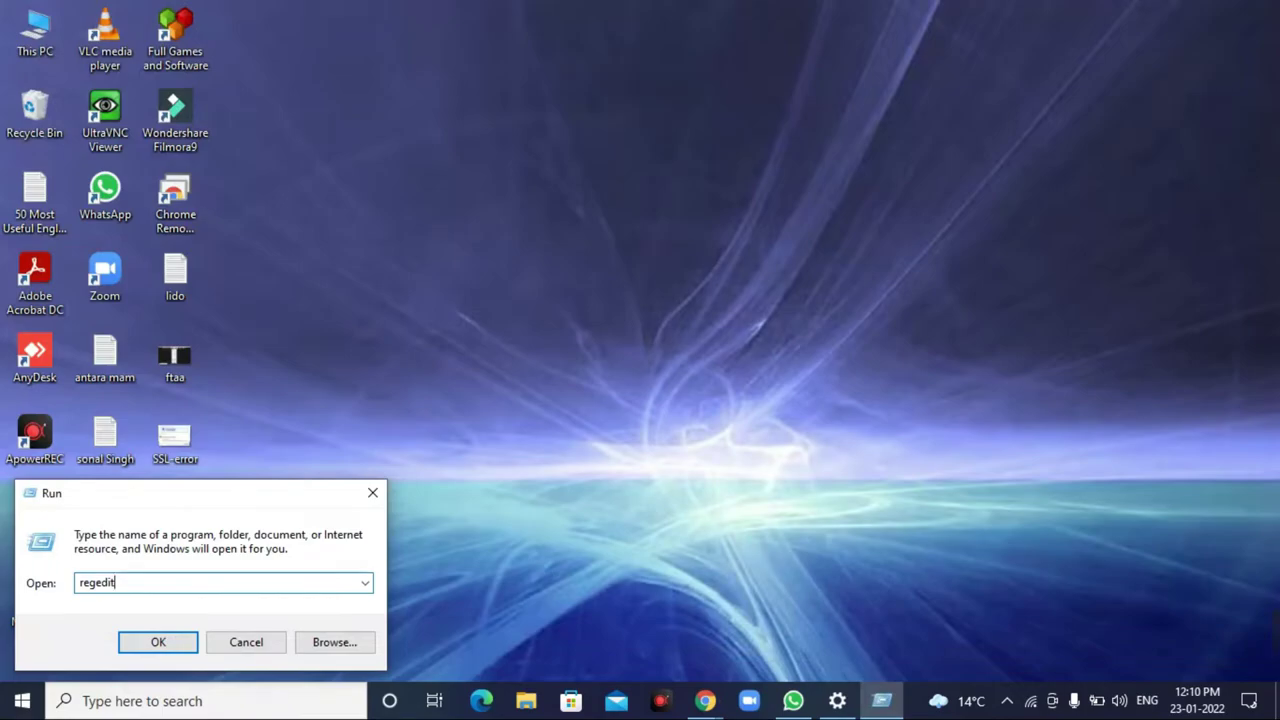
pyautogui.press('Return')
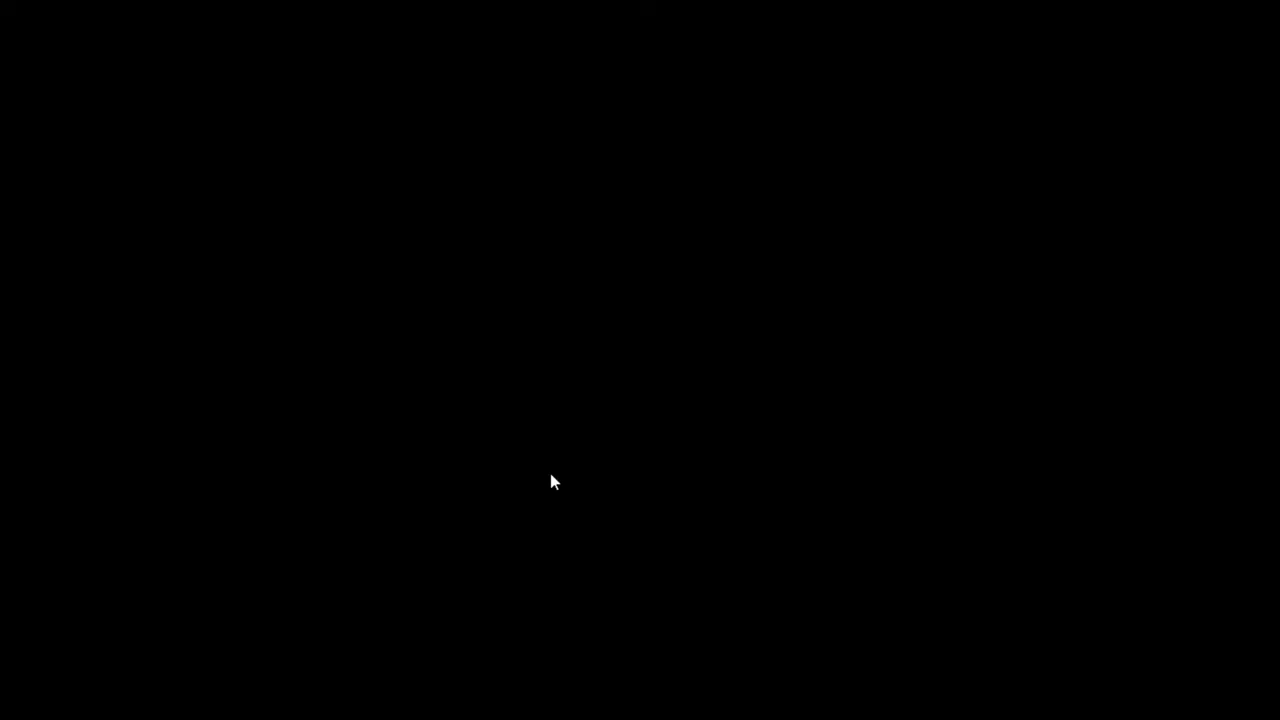
pyautogui.click(550, 473)
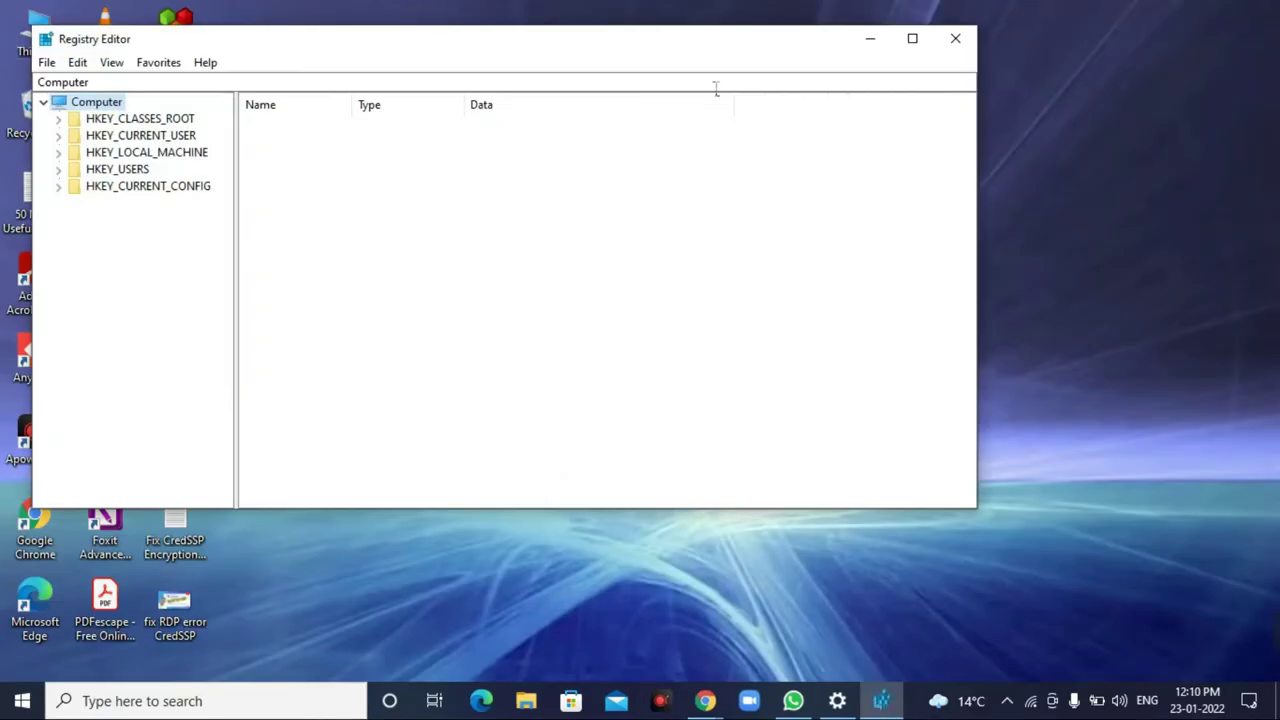
pyautogui.click(913, 39)
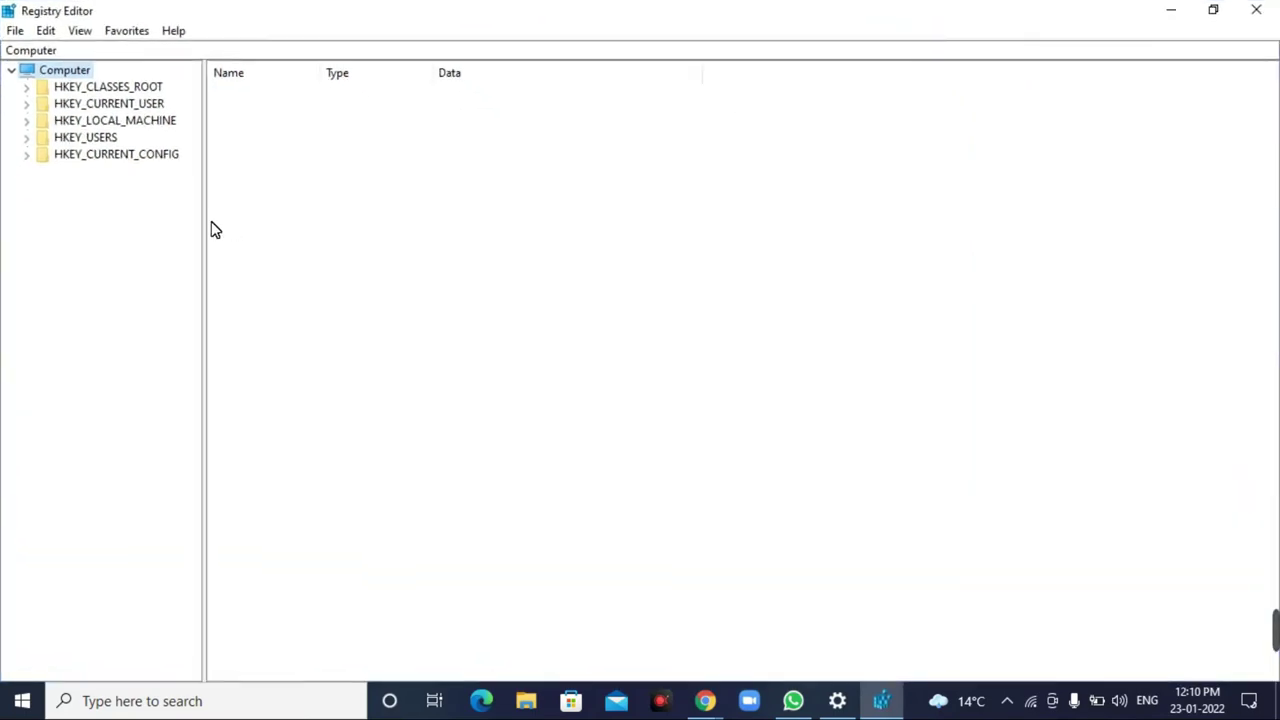
pyautogui.moveTo(218, 231); pyautogui.dragTo(355, 229)
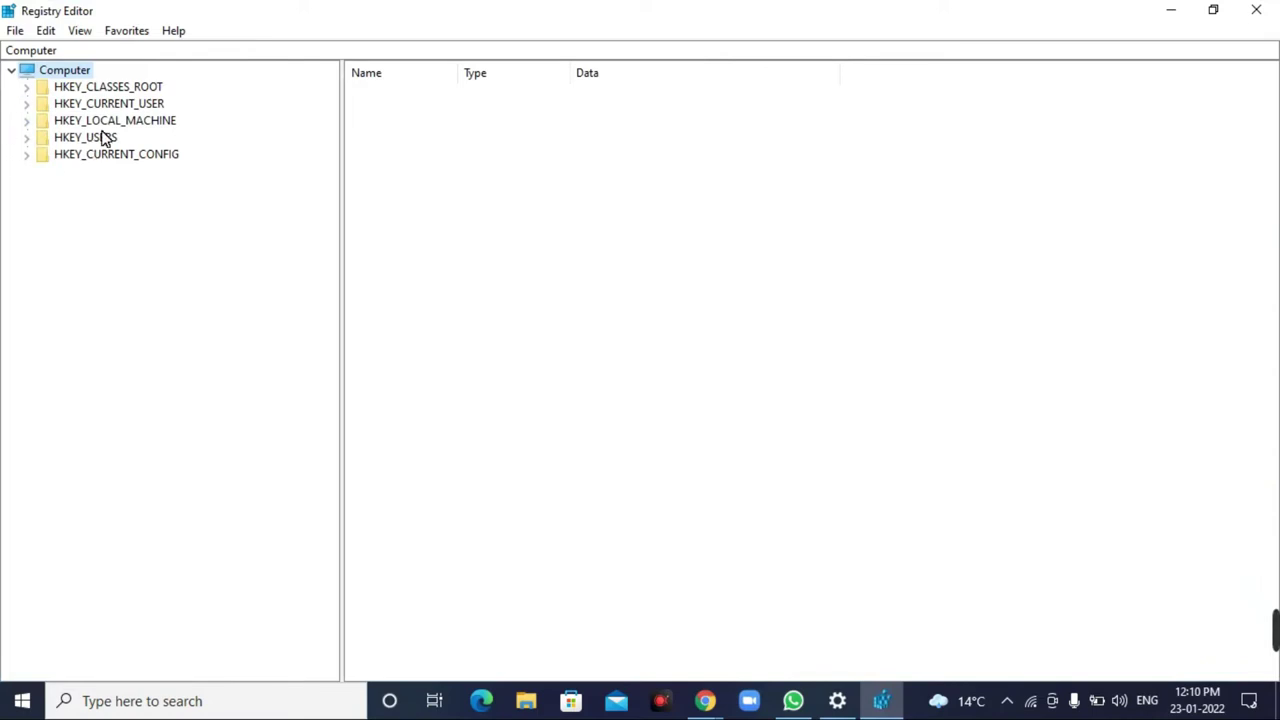
# - Expand the registry tree down to the subkeys of HKEY_LOCAL_MACHINE\SOFTWARE\Microsoft
pyautogui.click(27, 121)
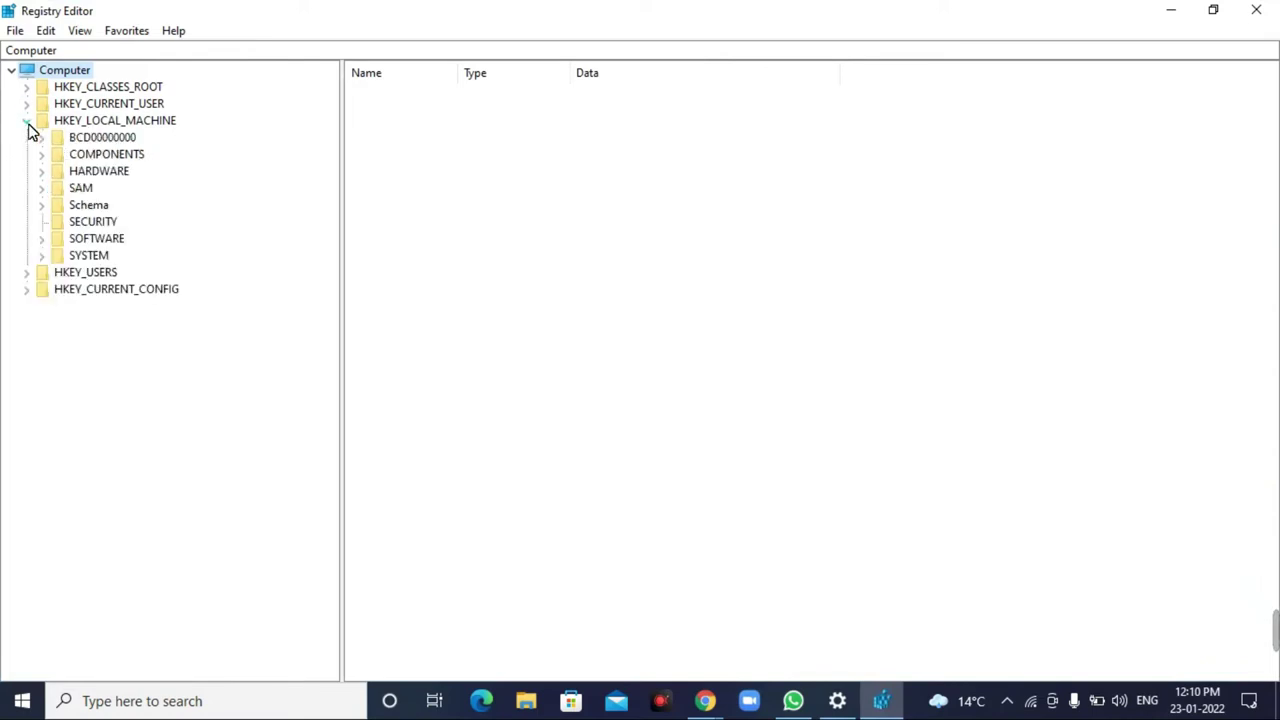
pyautogui.click(108, 239)
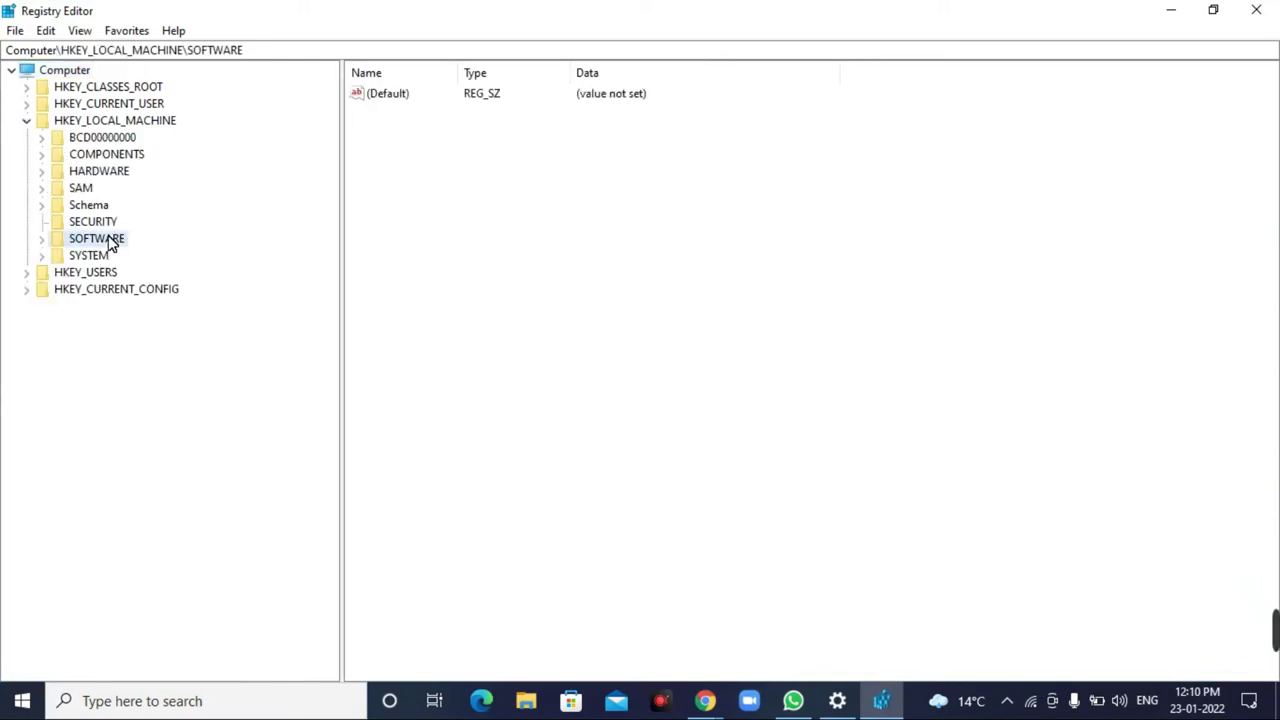
pyautogui.click(42, 240)
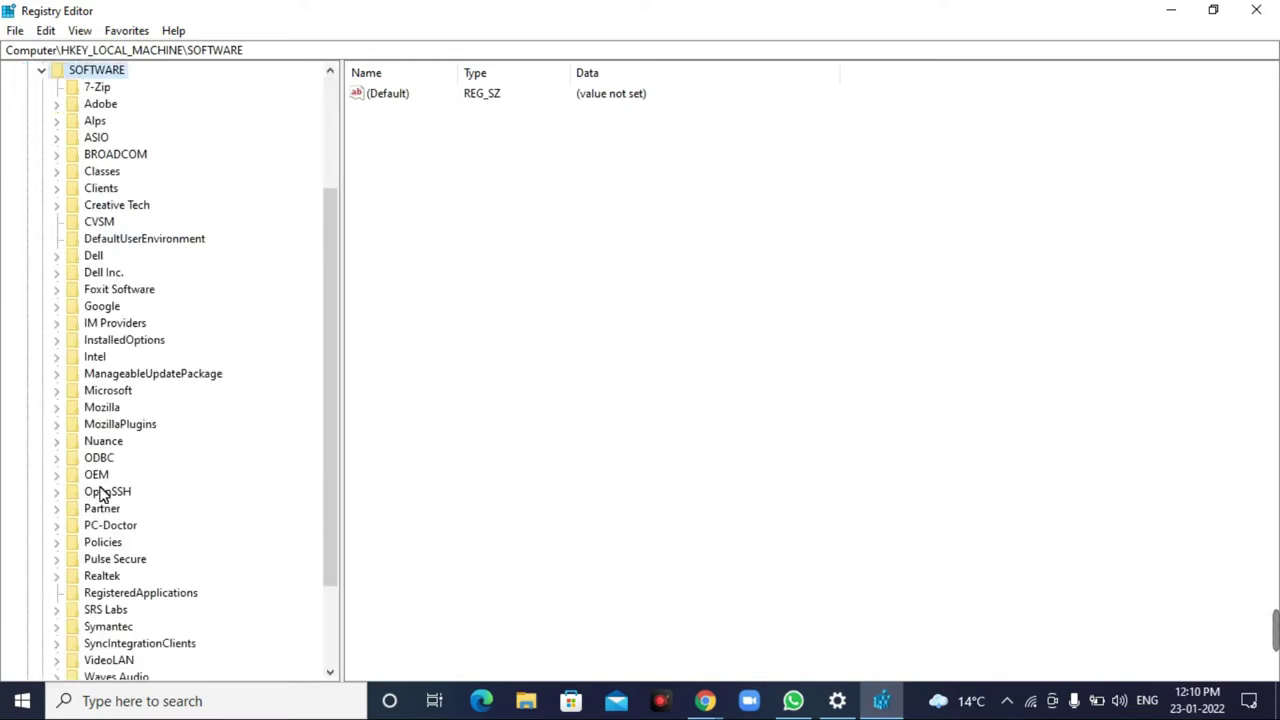
pyautogui.scroll(-2, 103, 491)
pyautogui.click(106, 291)
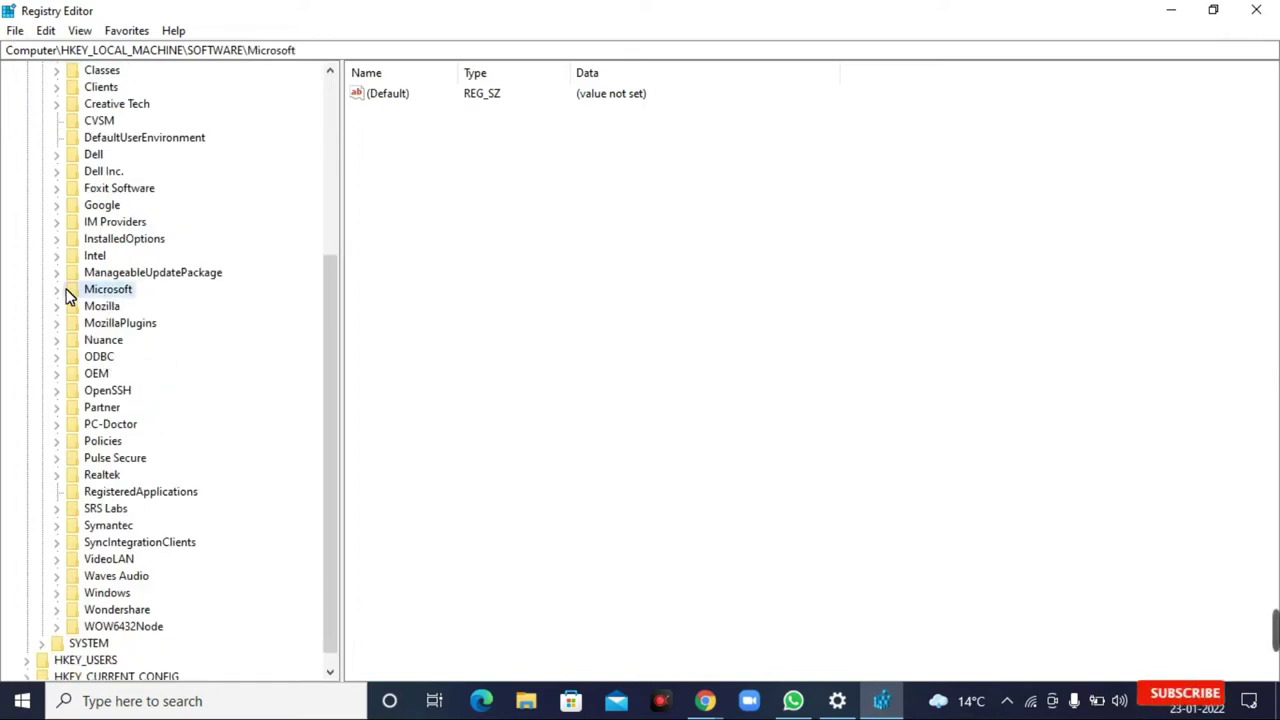
pyautogui.click(57, 291)
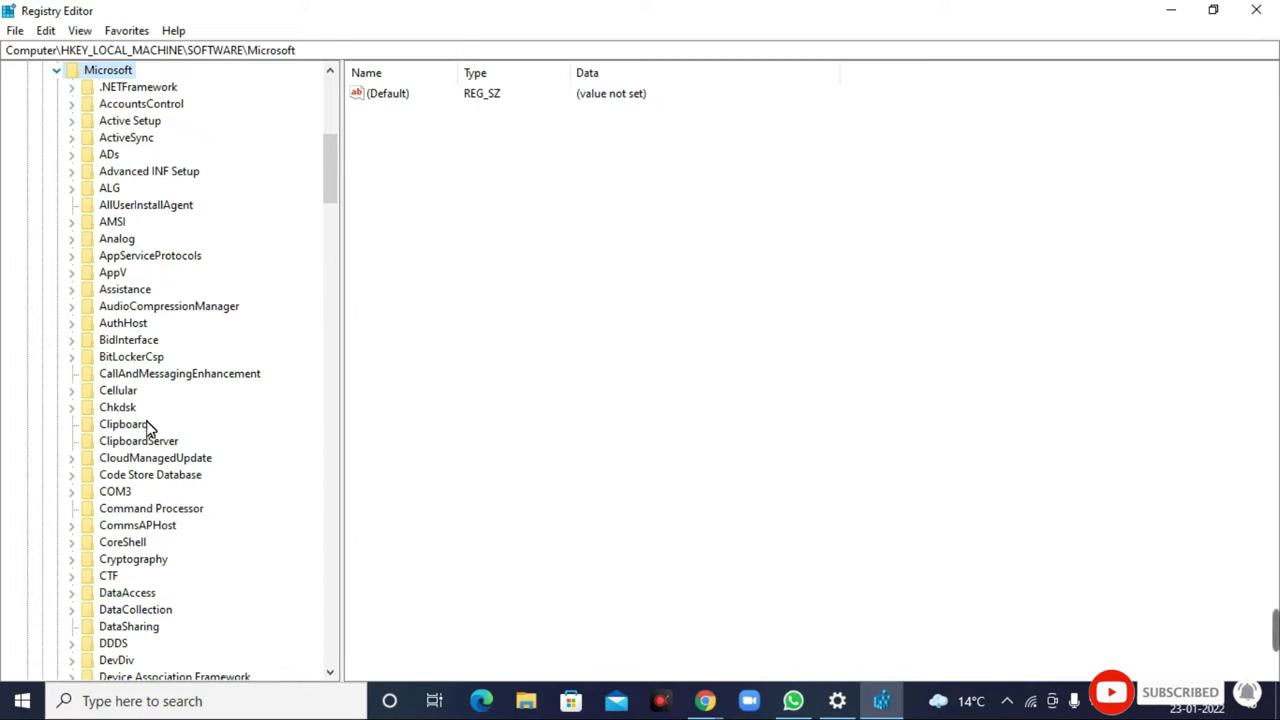
# - Expand the Windows key under HKEY_LOCAL_MACHINE\SOFTWARE\Microsoft, including its CurrentVersion subkey
pyautogui.scroll(-4, 172, 457)
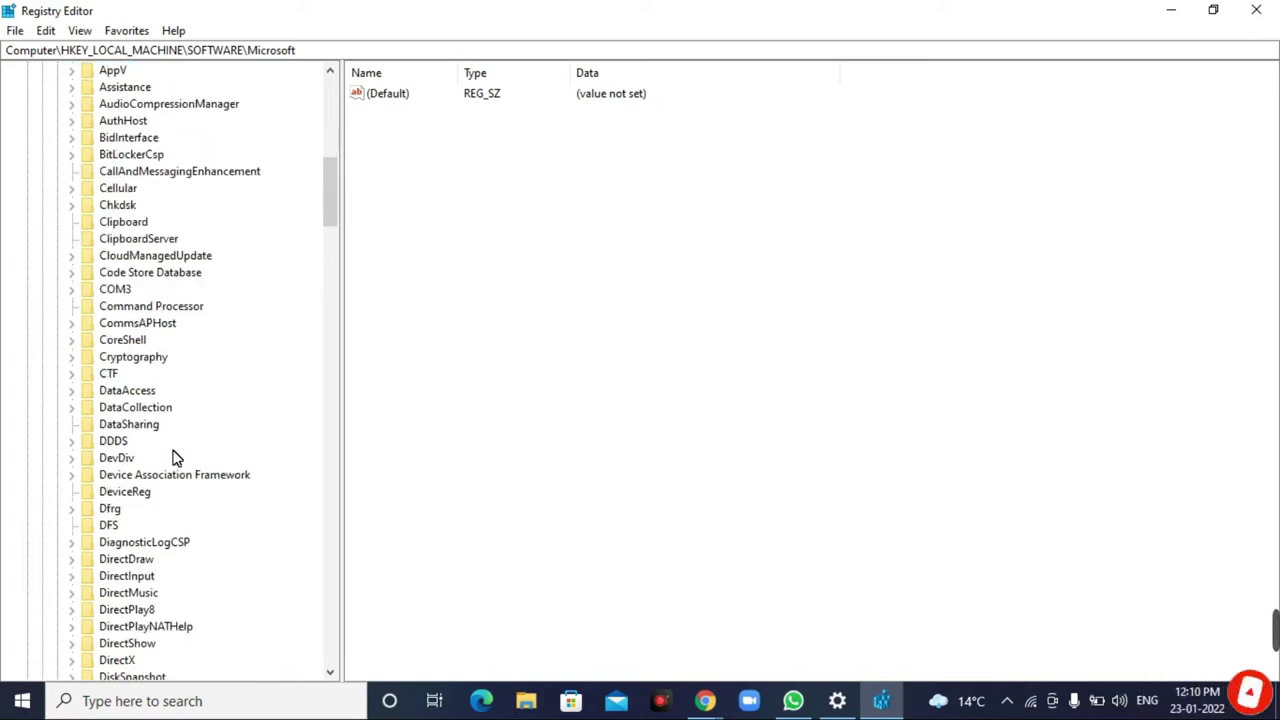
pyautogui.scroll(-2, 172, 457)
pyautogui.scroll(-1, 172, 457)
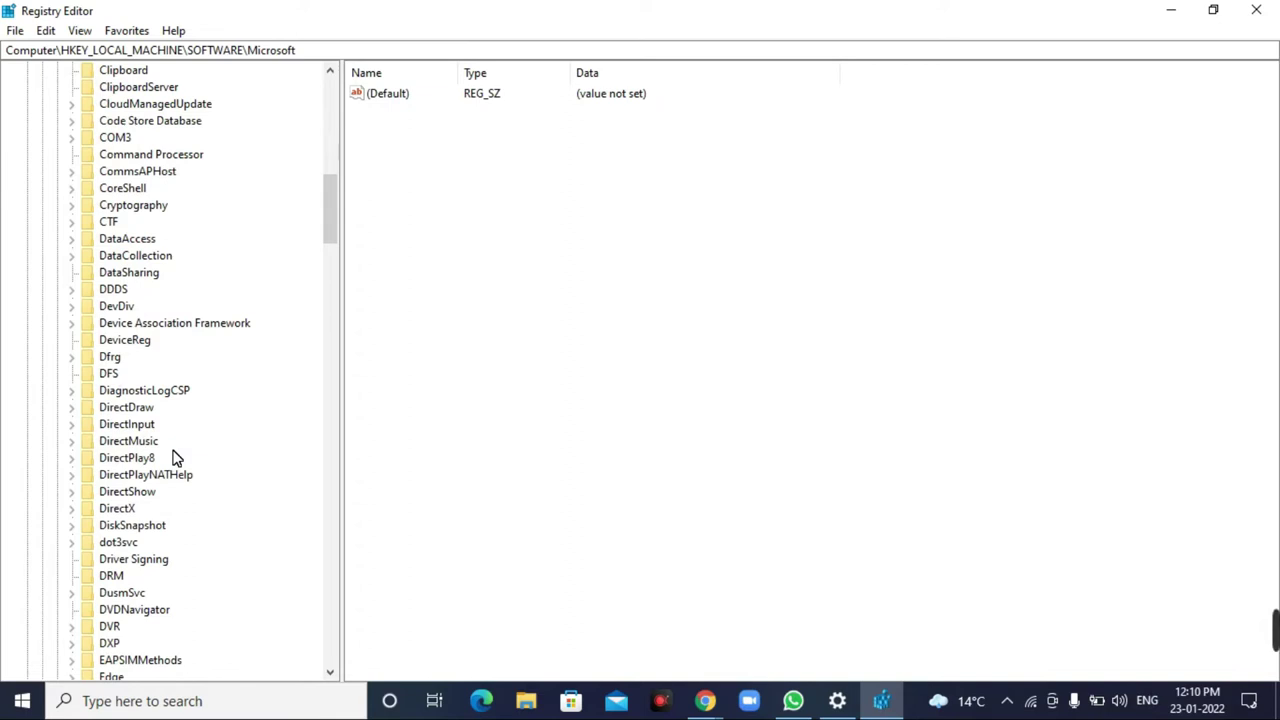
pyautogui.scroll(-7, 172, 457)
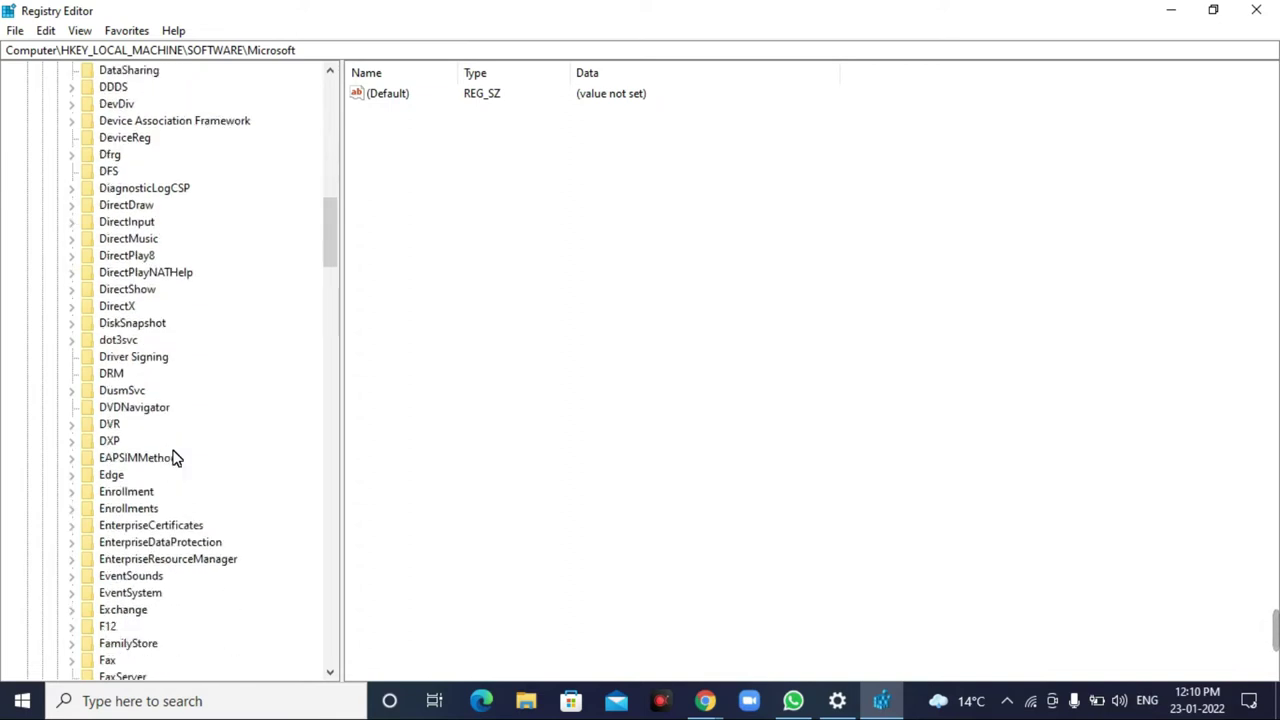
pyautogui.scroll(-9, 172, 457)
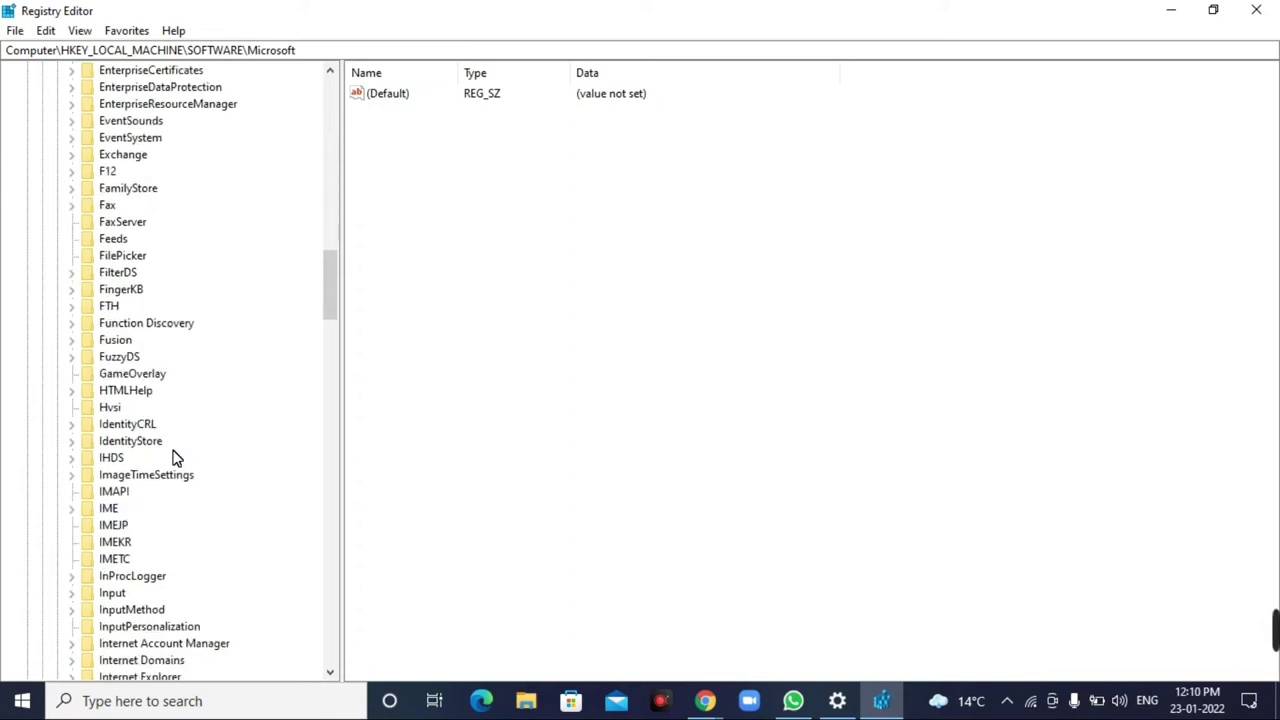
pyautogui.scroll(-8, 172, 457)
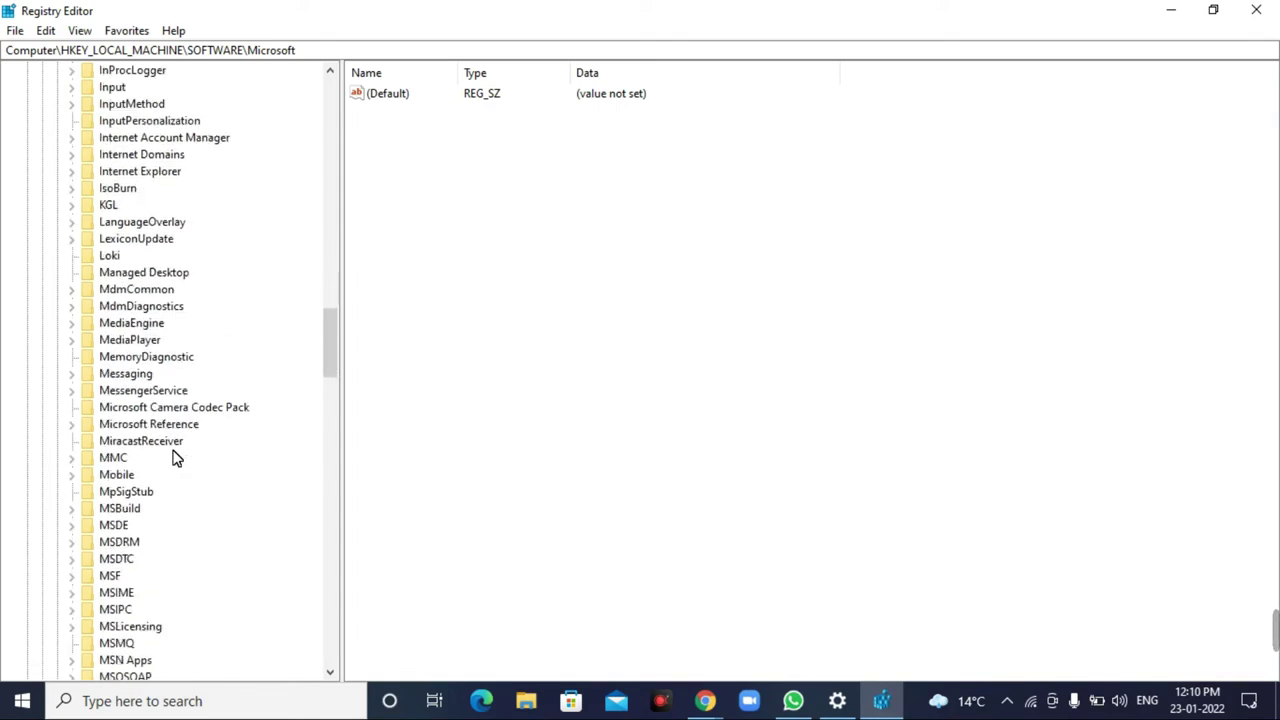
pyautogui.scroll(-6, 172, 457)
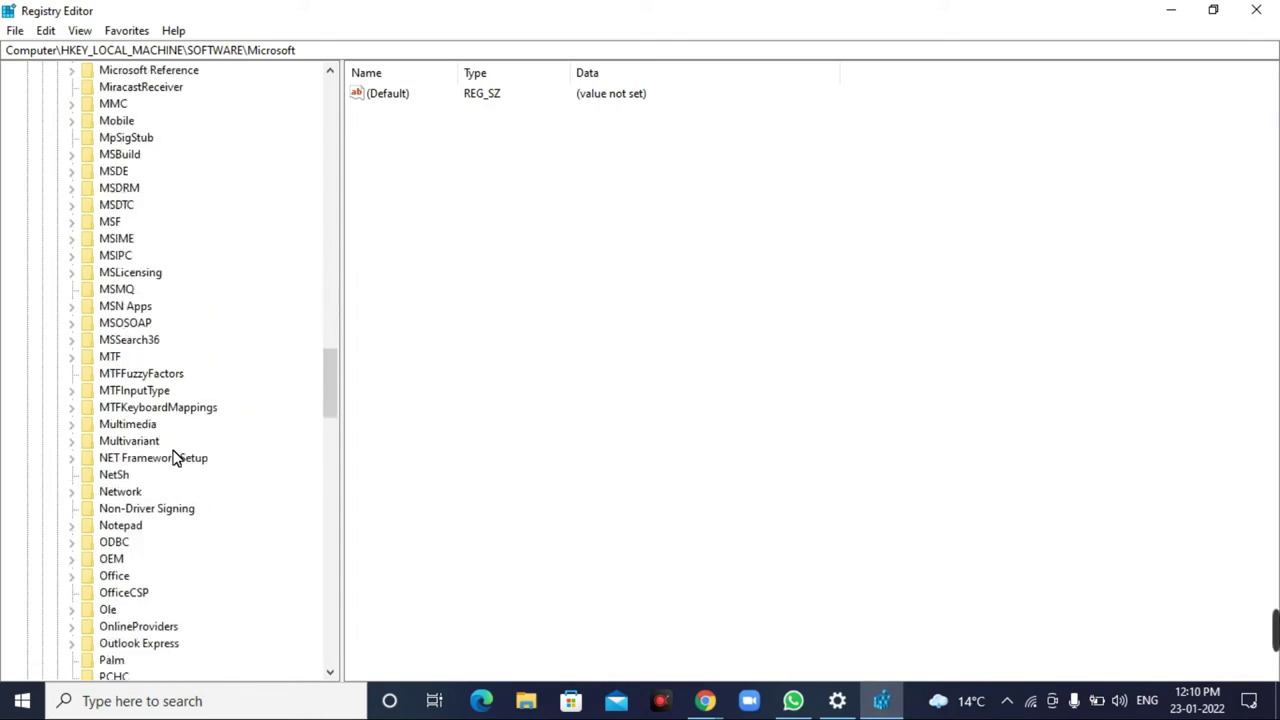
pyautogui.scroll(-2, 172, 457)
pyautogui.scroll(-5, 172, 457)
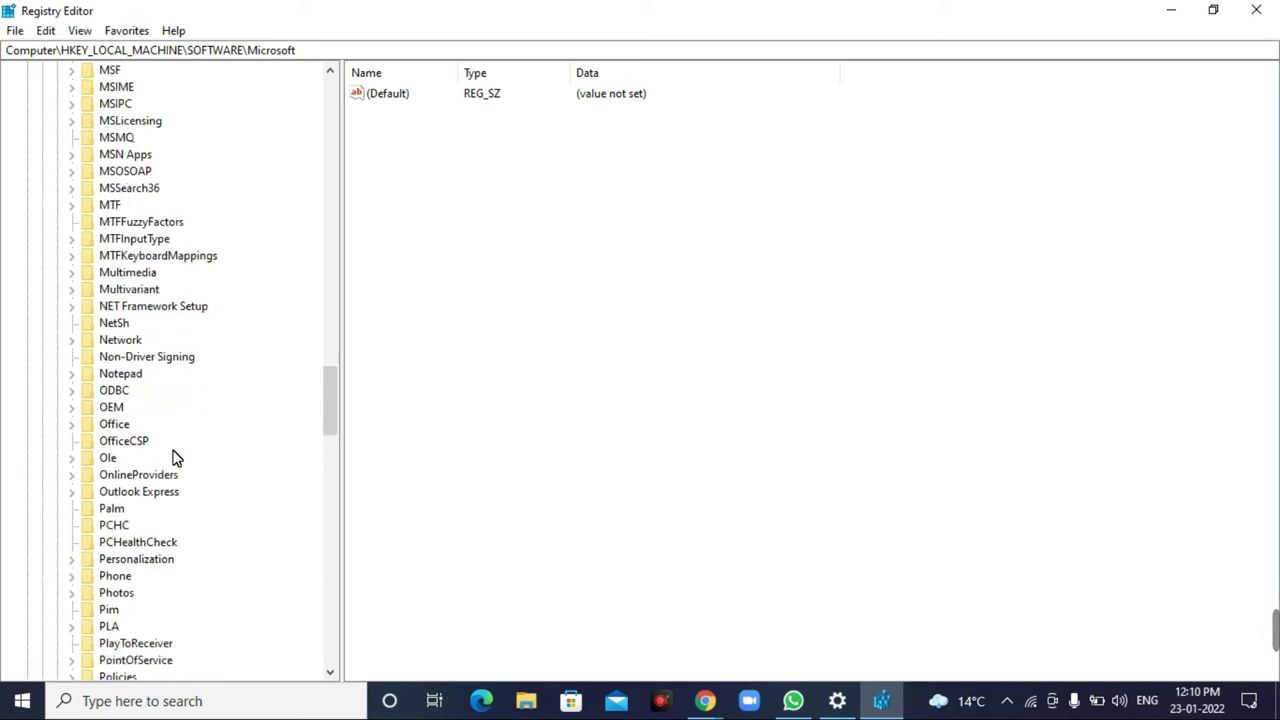
pyautogui.scroll(-10, 172, 457)
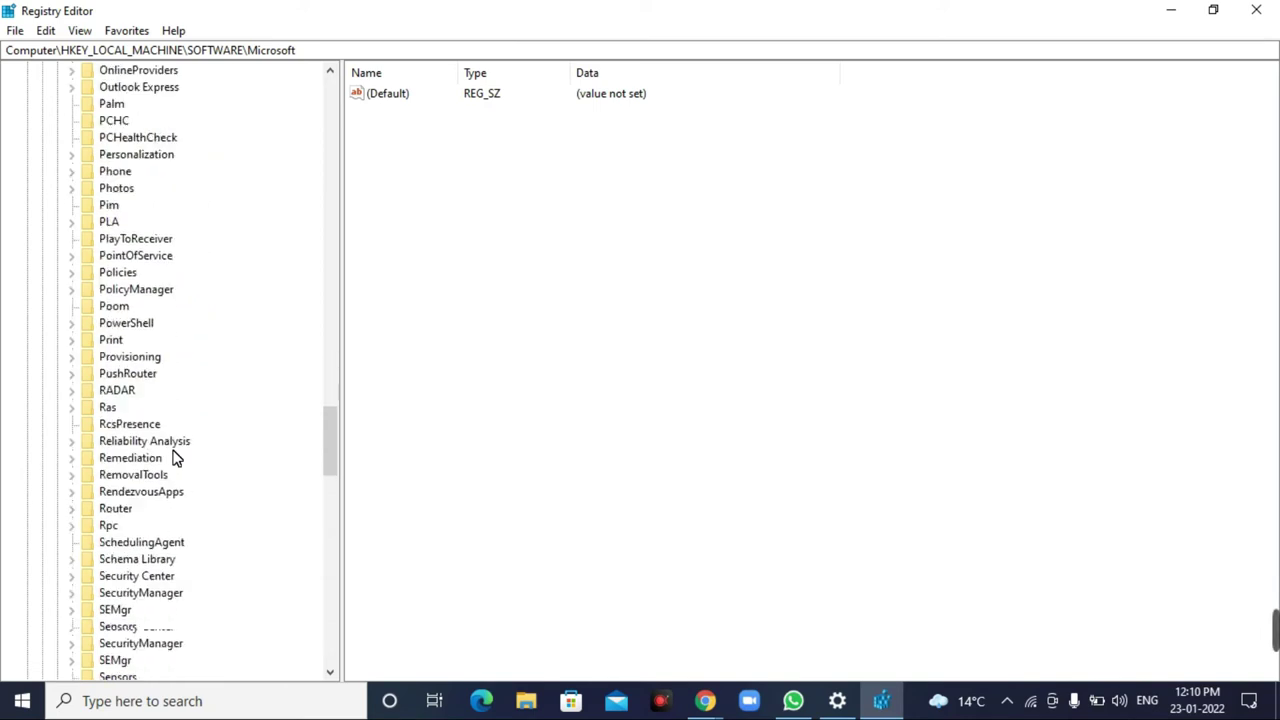
pyautogui.scroll(-7, 172, 457)
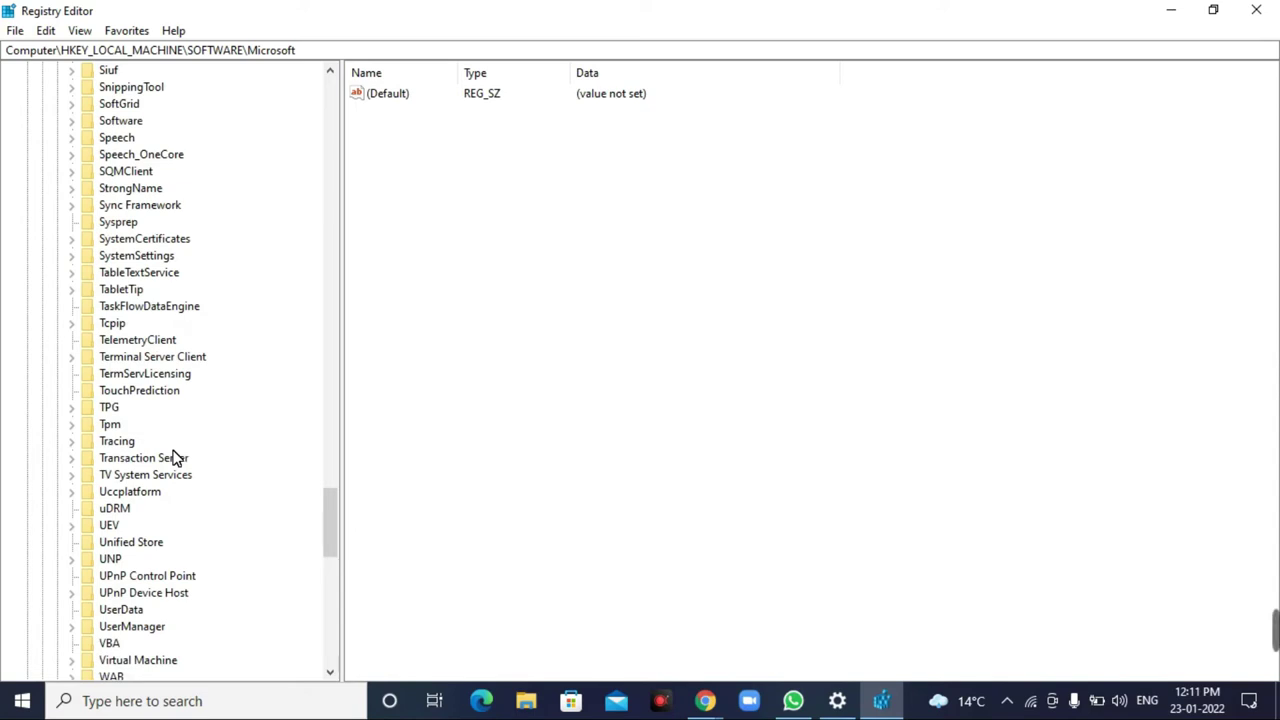
pyautogui.scroll(-3, 172, 457)
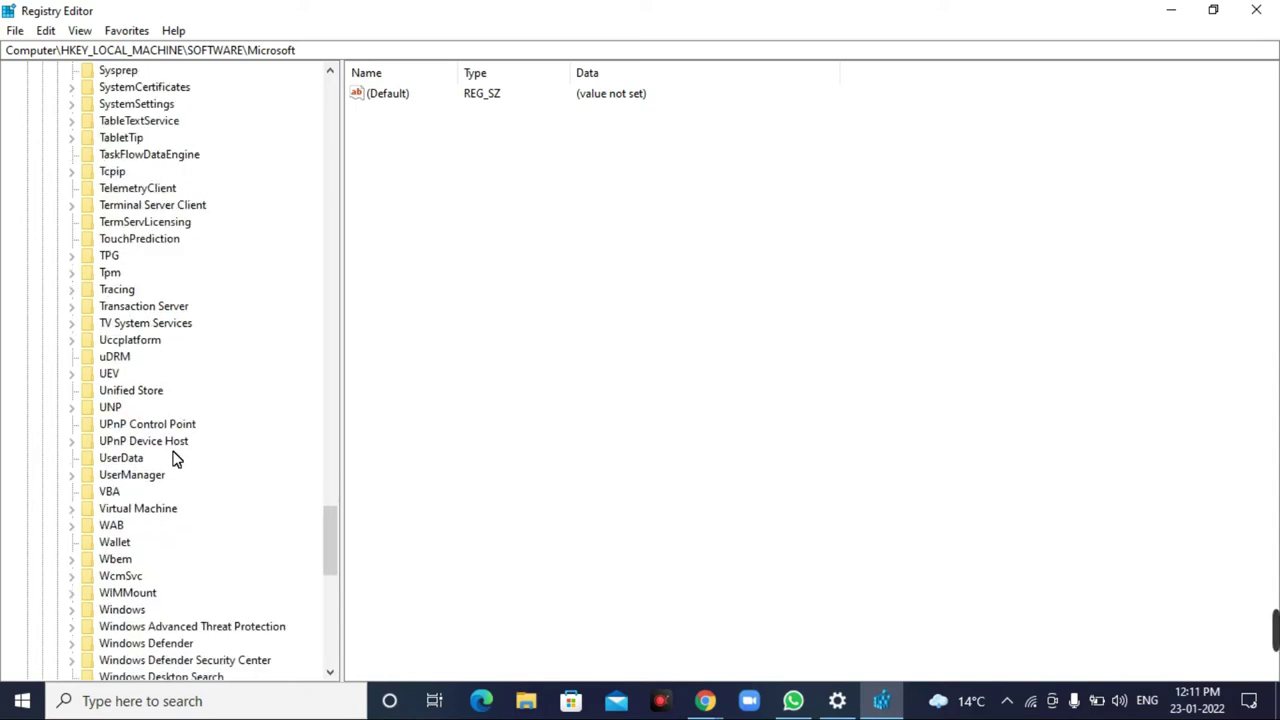
pyautogui.click(113, 612)
pyautogui.click(74, 610)
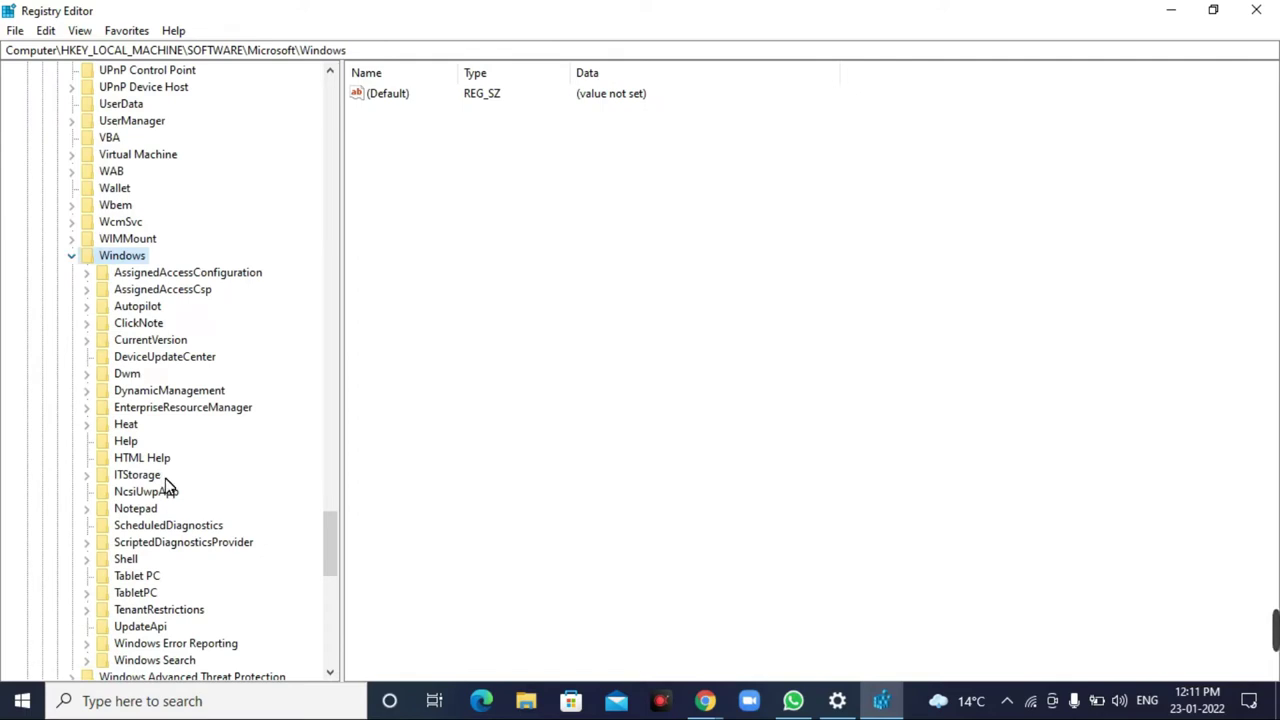
pyautogui.click(152, 342)
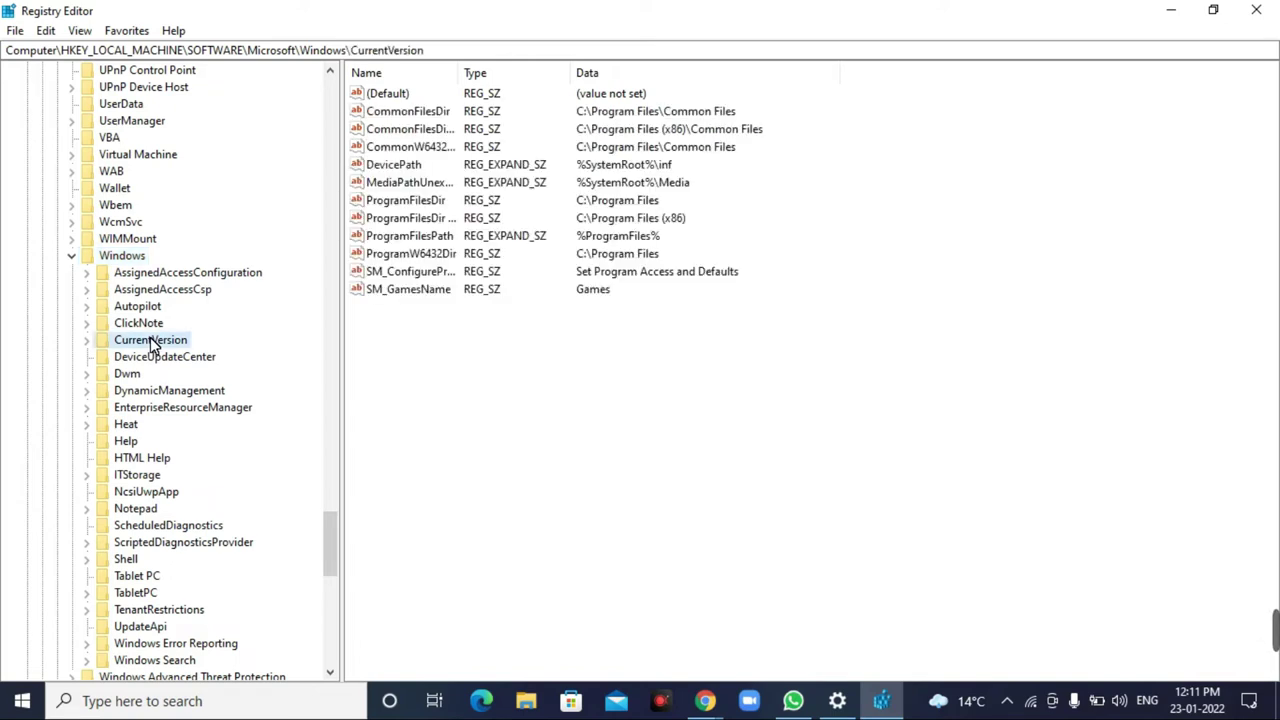
pyautogui.click(88, 342)
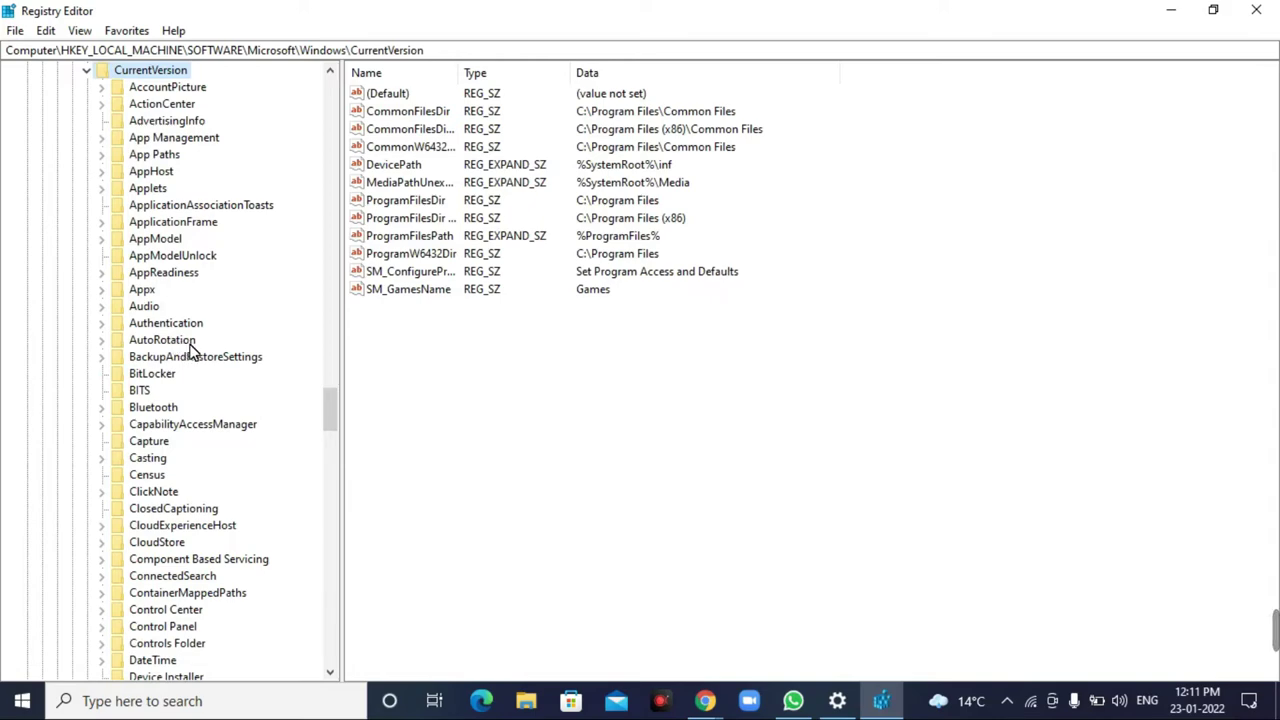
# - Select the Policies key under CurrentVersion and expand it to show its subkeys
pyautogui.scroll(-14, 198, 357)
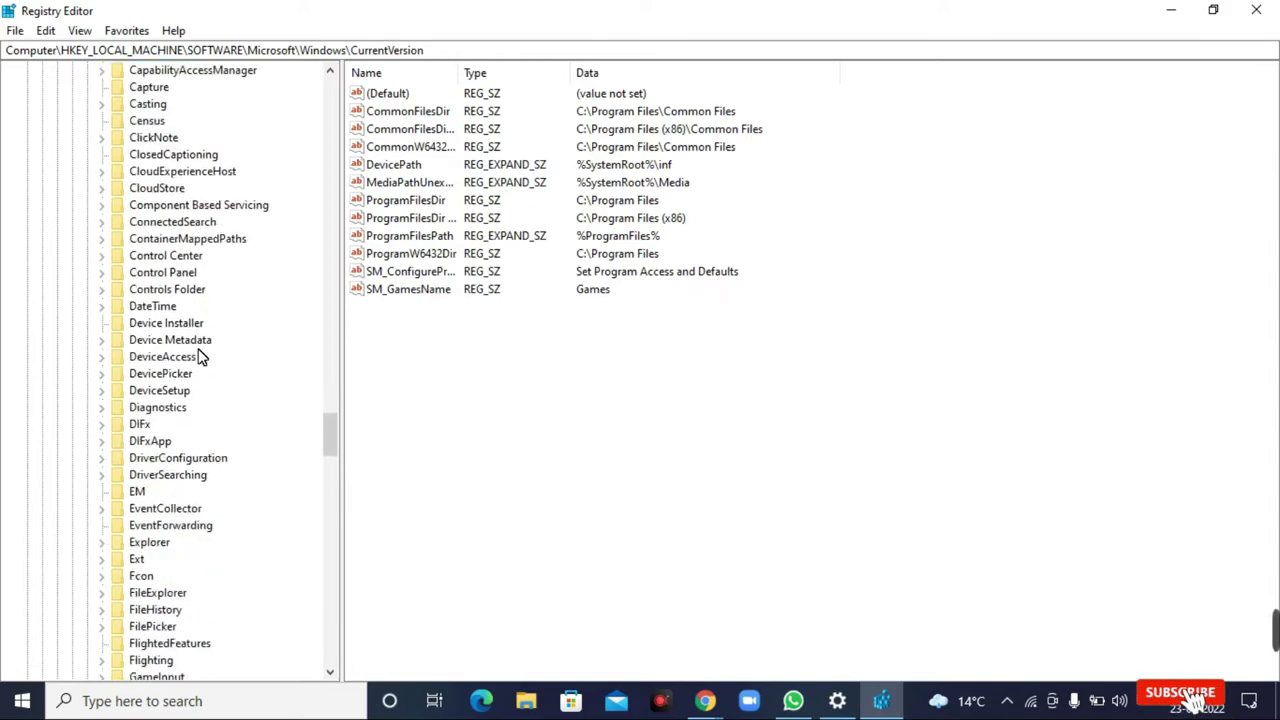
pyautogui.scroll(-6, 198, 357)
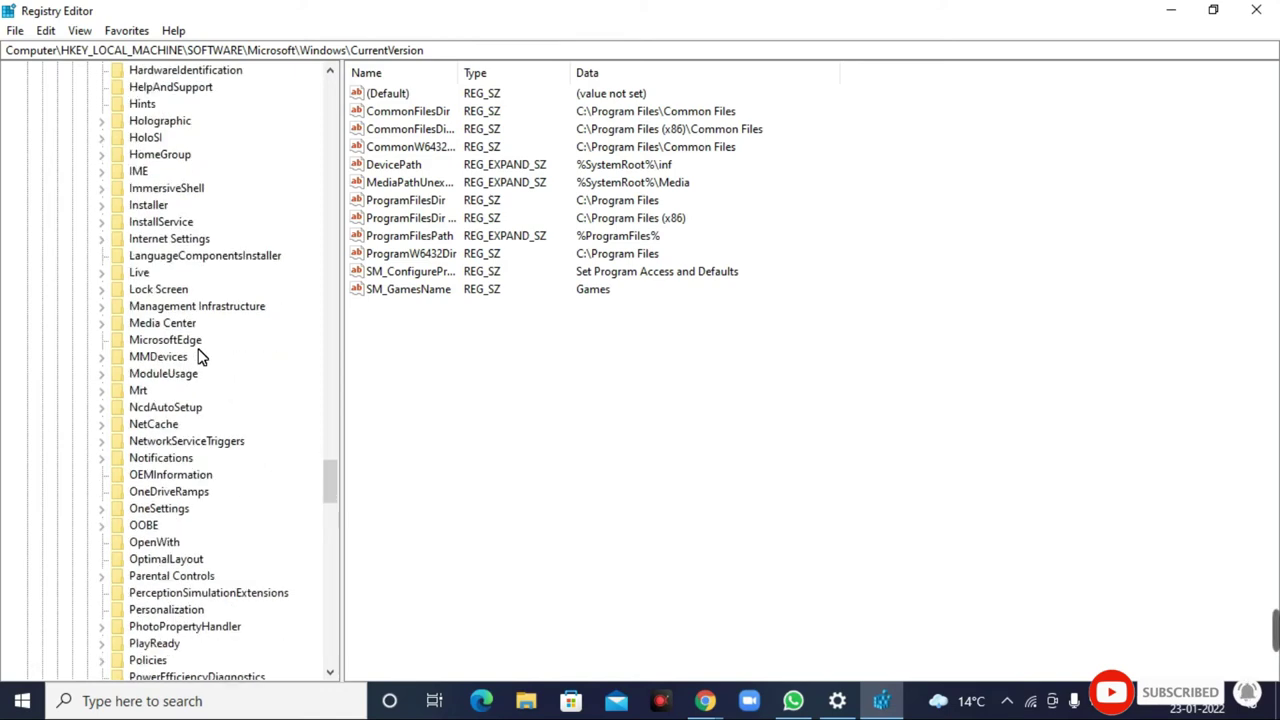
pyautogui.scroll(-1, 198, 357)
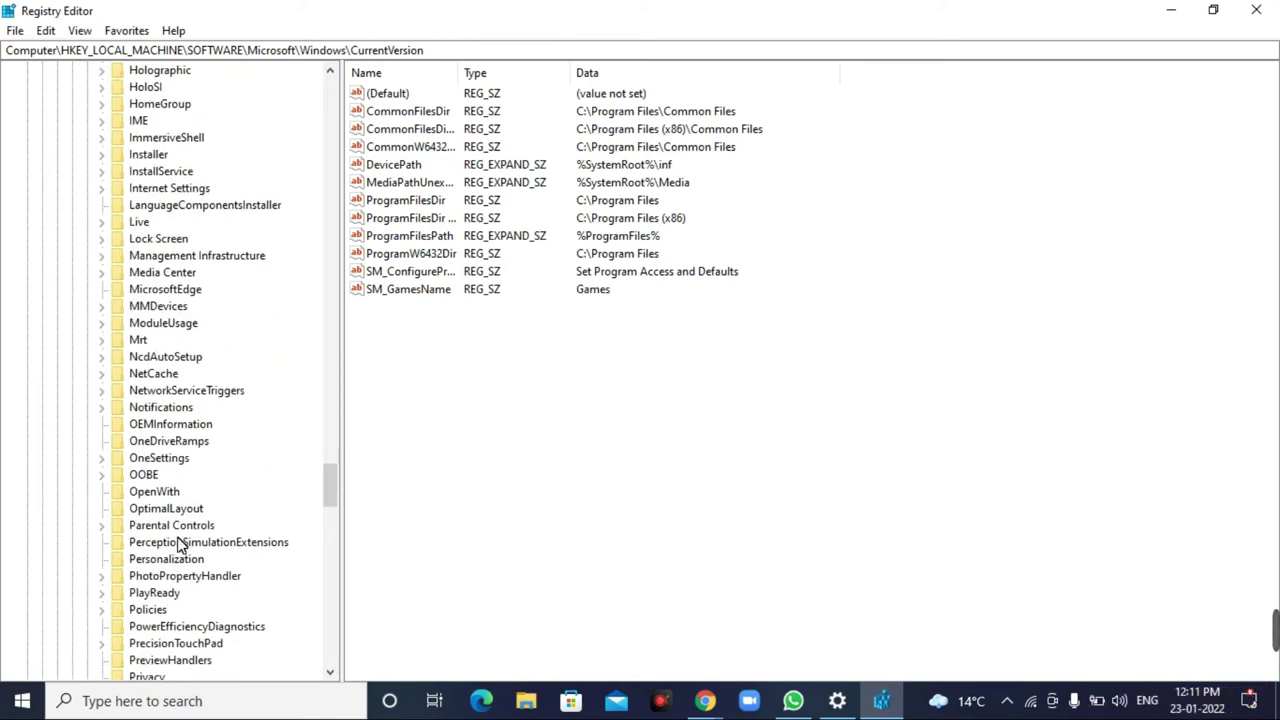
pyautogui.click(148, 611)
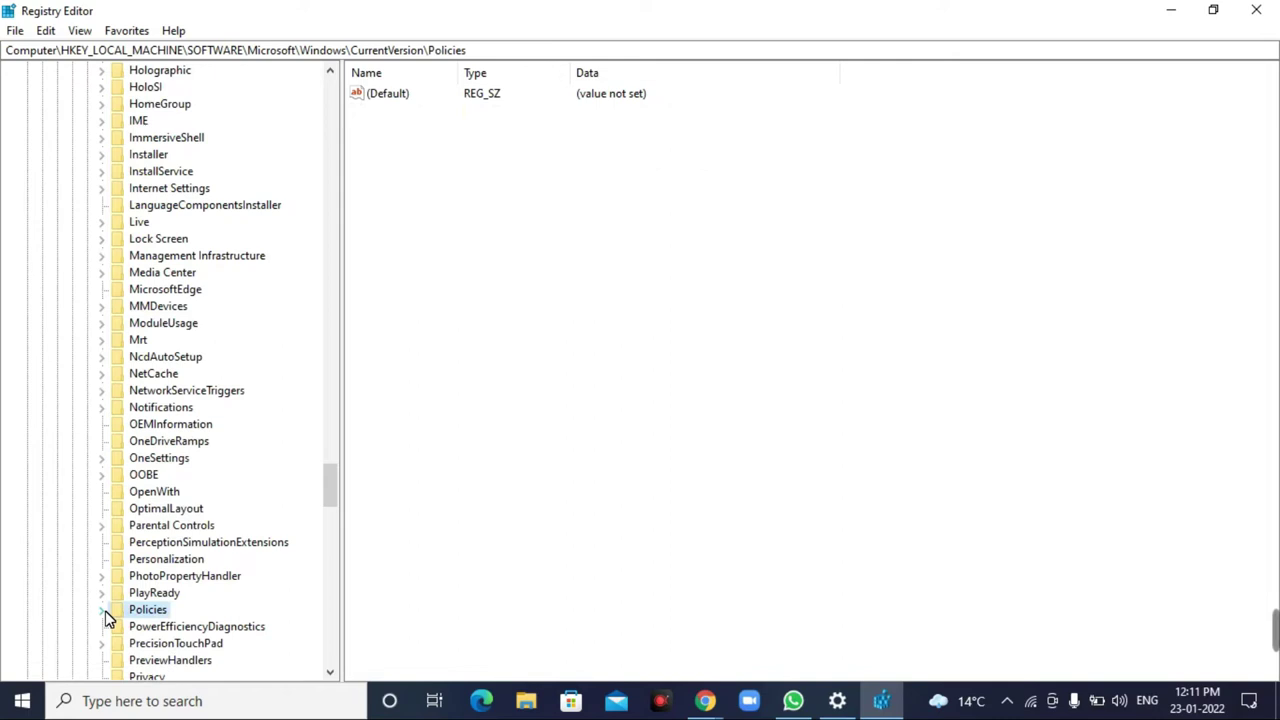
pyautogui.click(104, 612)
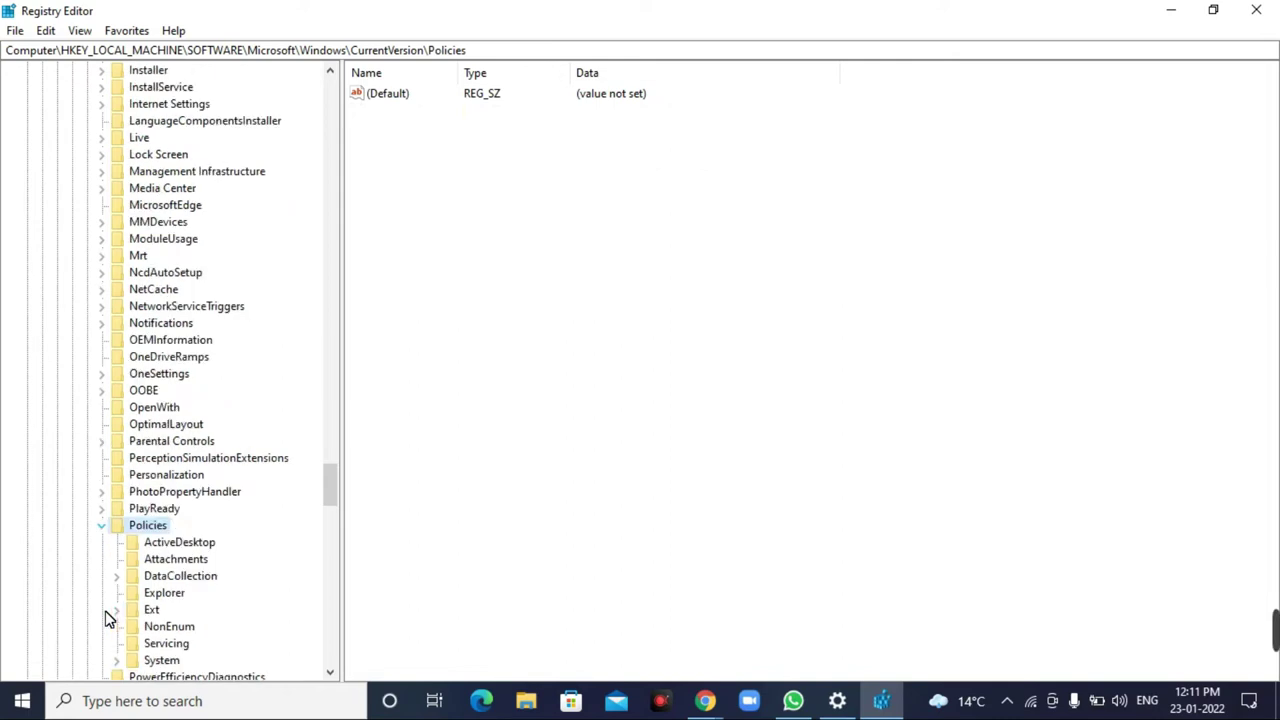
# - Expand the System key under Policies and leave System selected
pyautogui.scroll(-2, 230, 600)
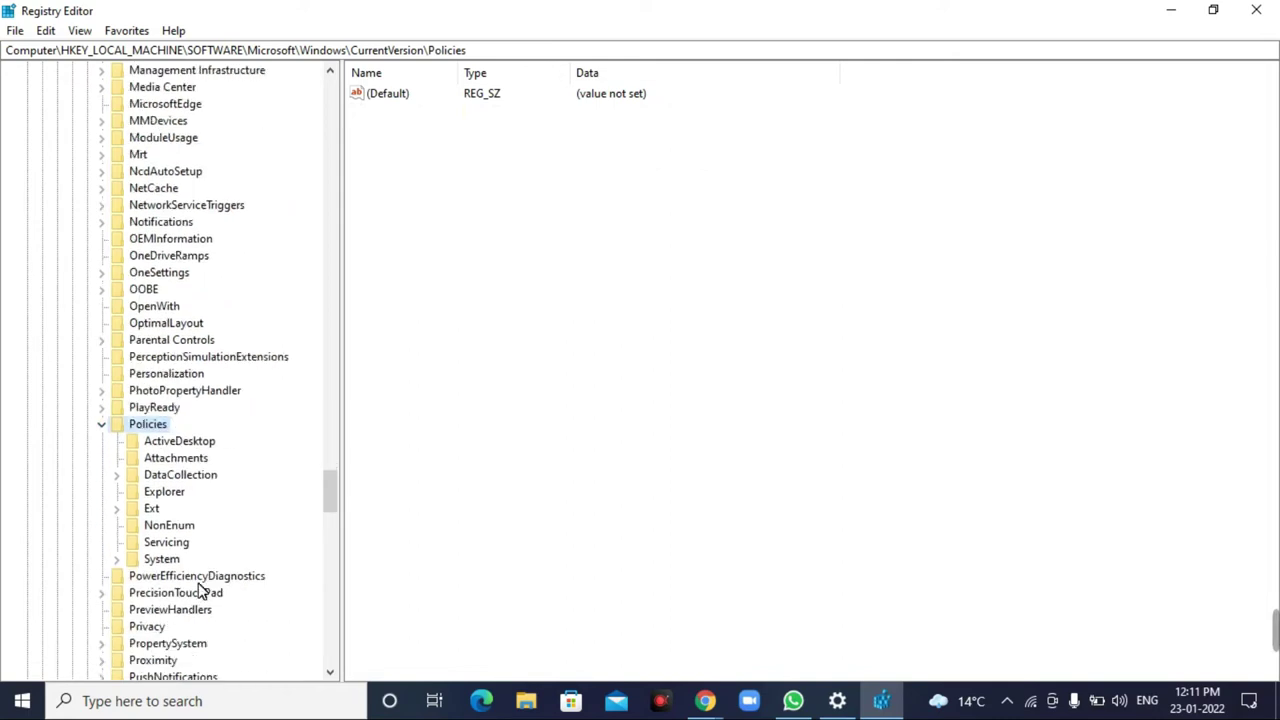
pyautogui.click(166, 559)
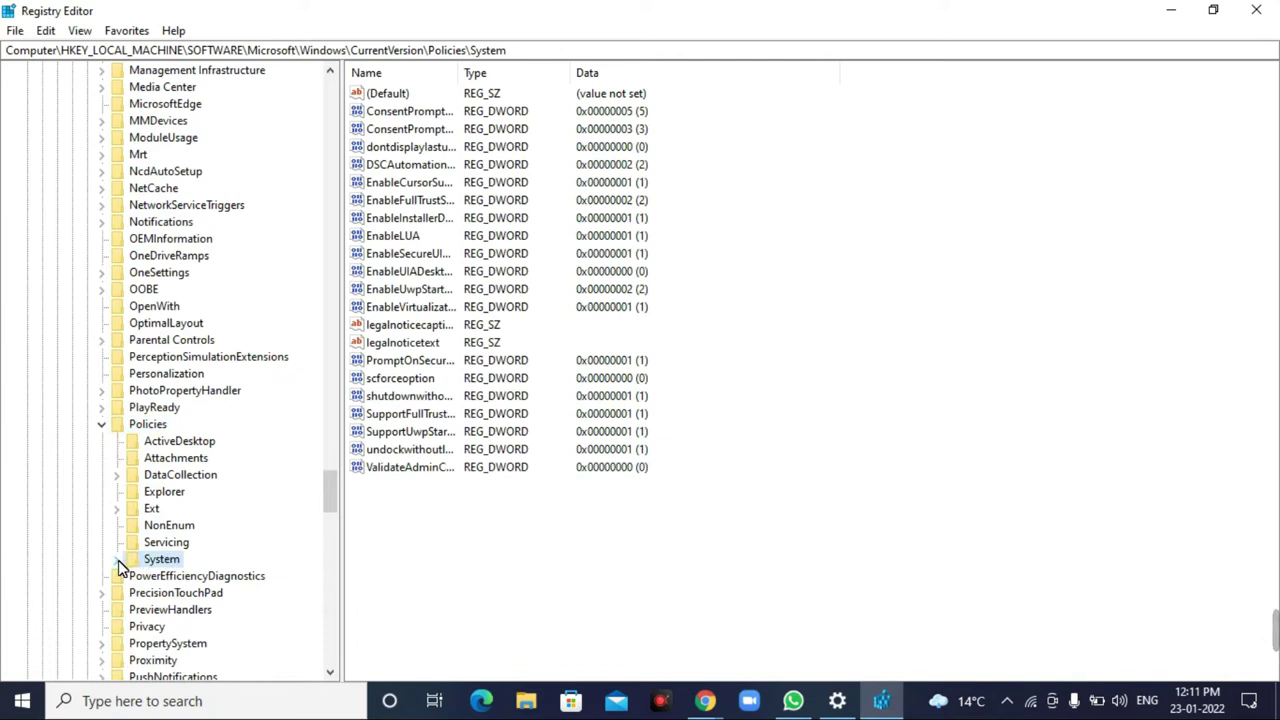
pyautogui.click(116, 559)
pyautogui.click(169, 592)
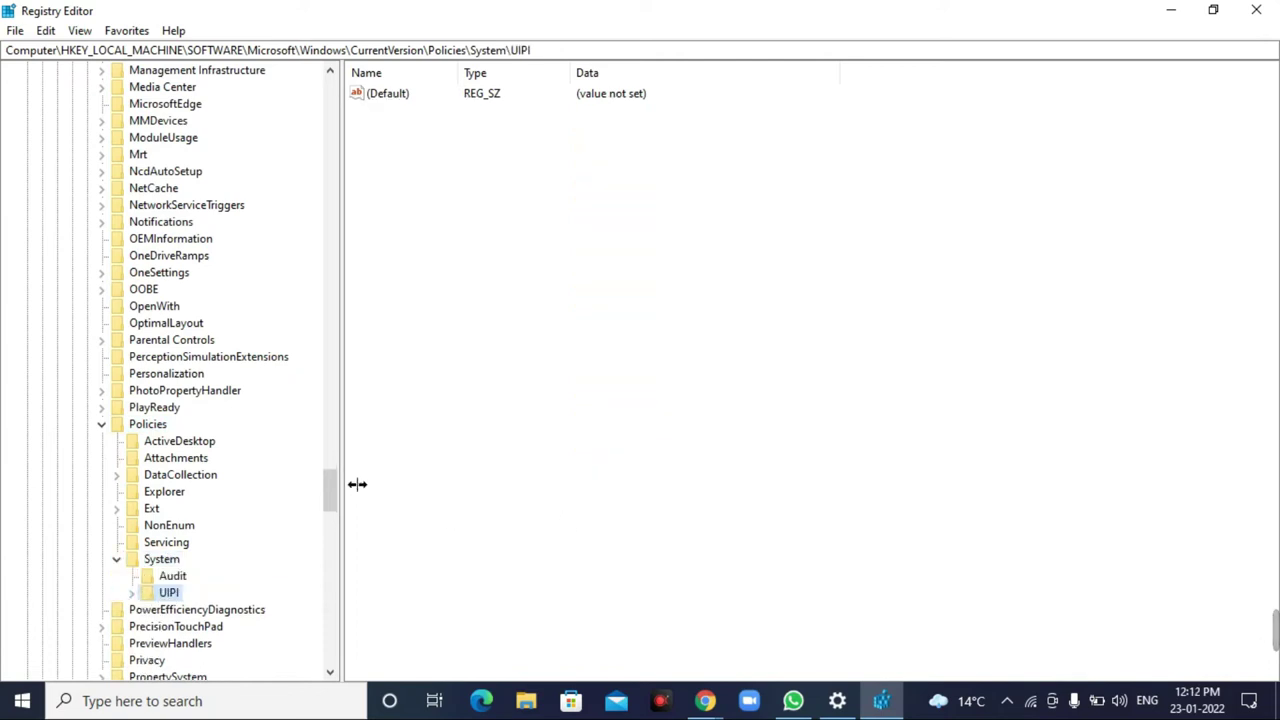
pyautogui.click(166, 560)
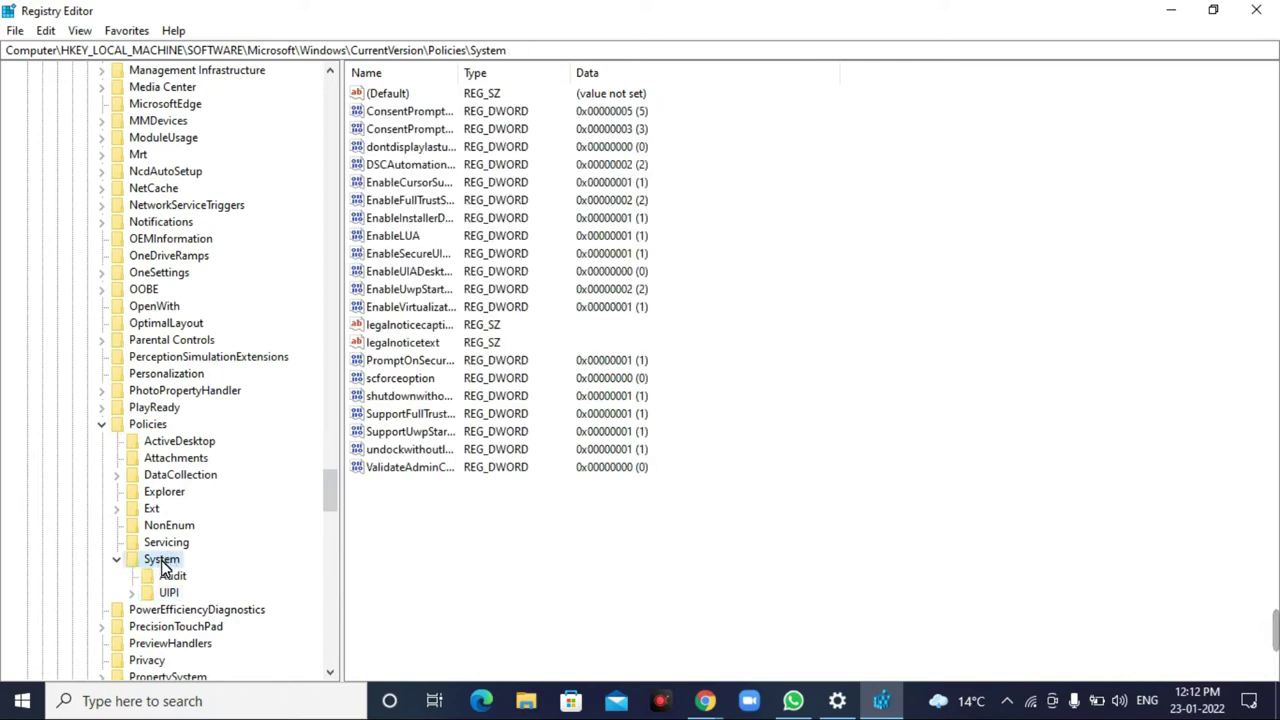
# - Create a new registry key named CredSSP under Policies\System
pyautogui.rightClick(164, 562)
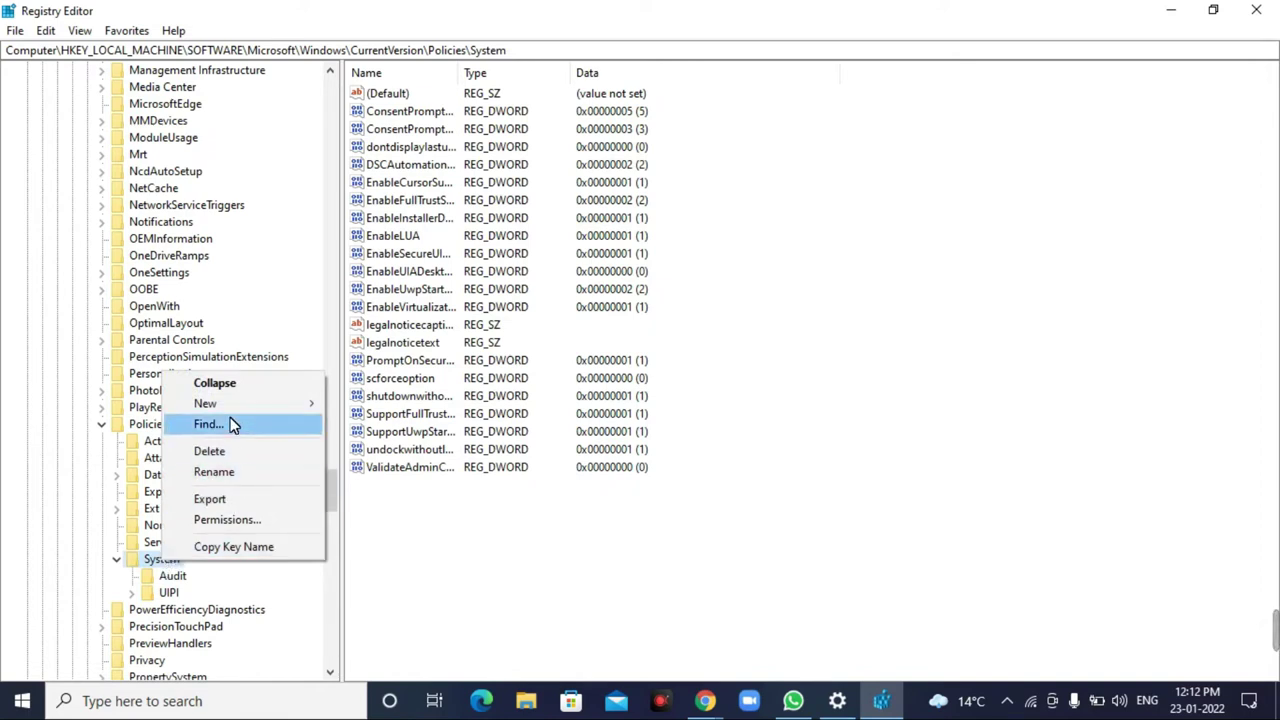
pyautogui.moveTo(229, 407)
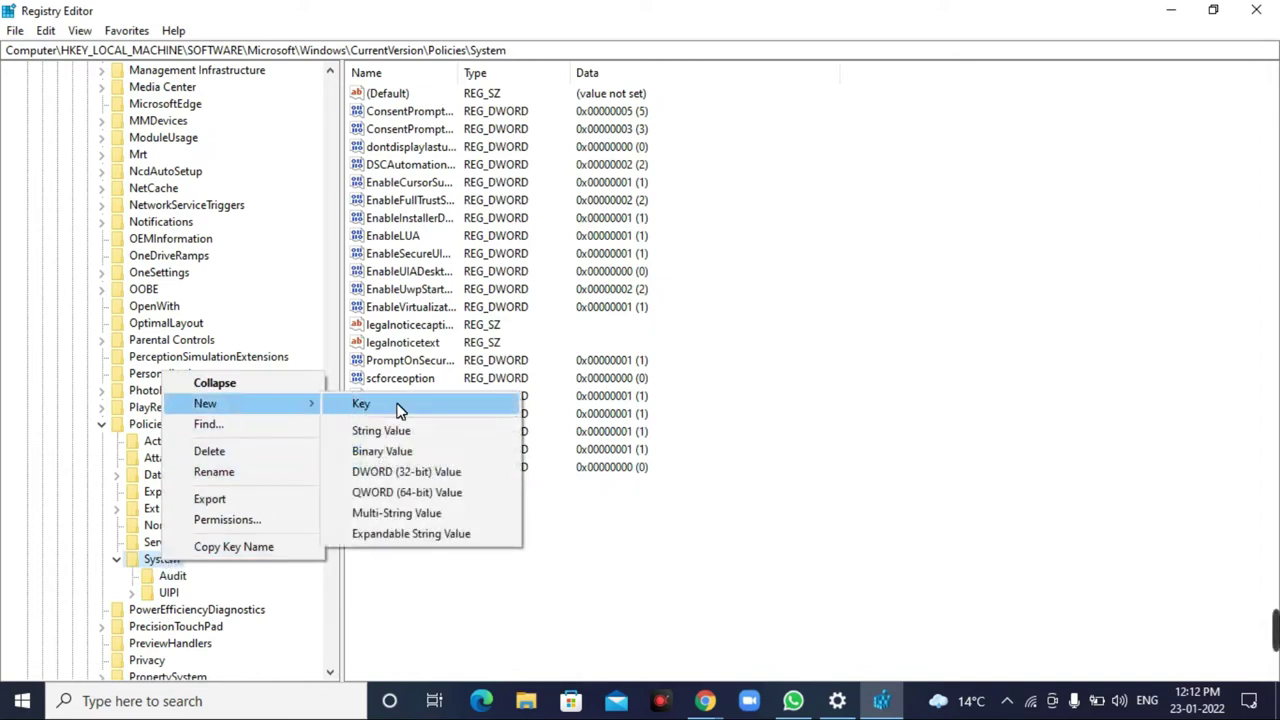
pyautogui.click(397, 409)
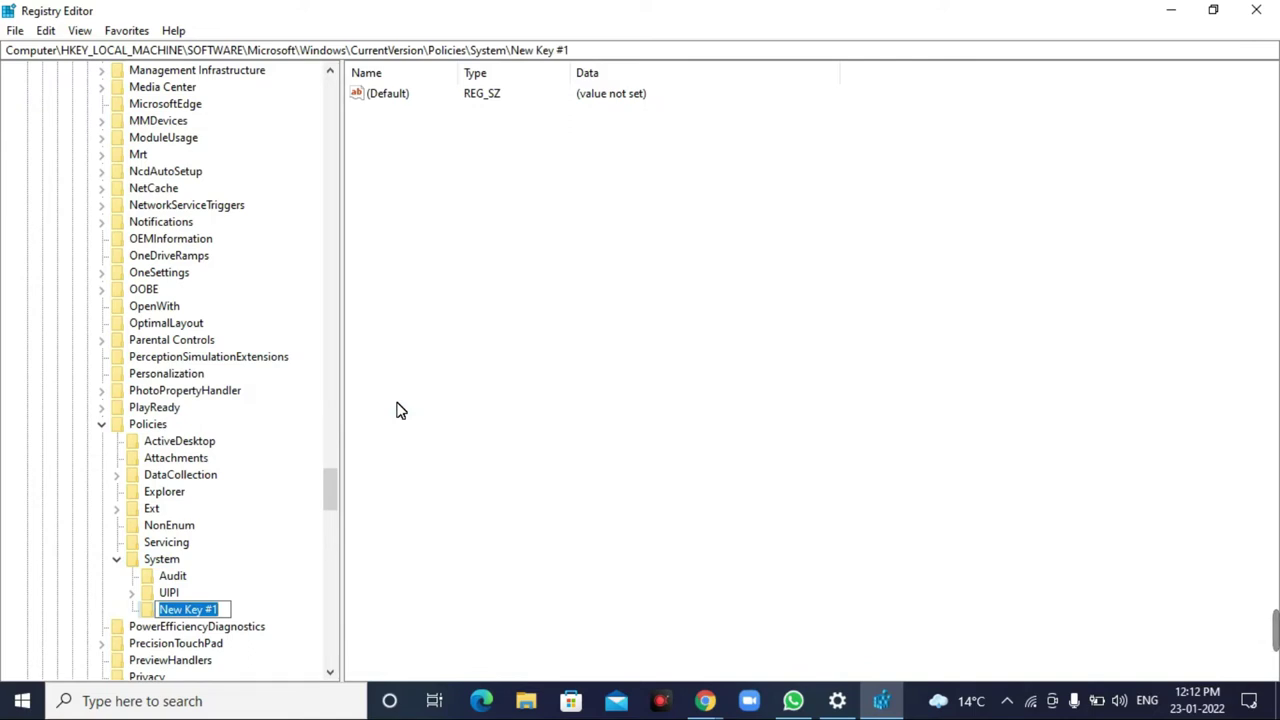
pyautogui.write('CredSSP')
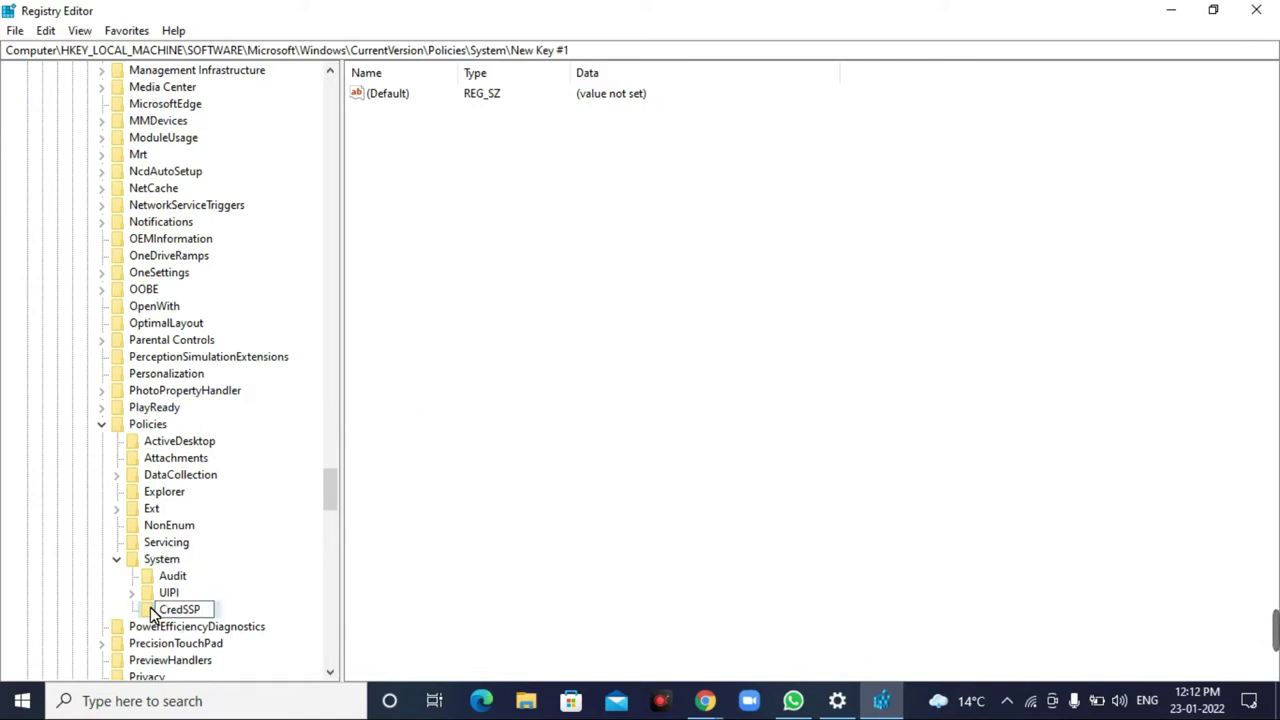
pyautogui.press('Return')
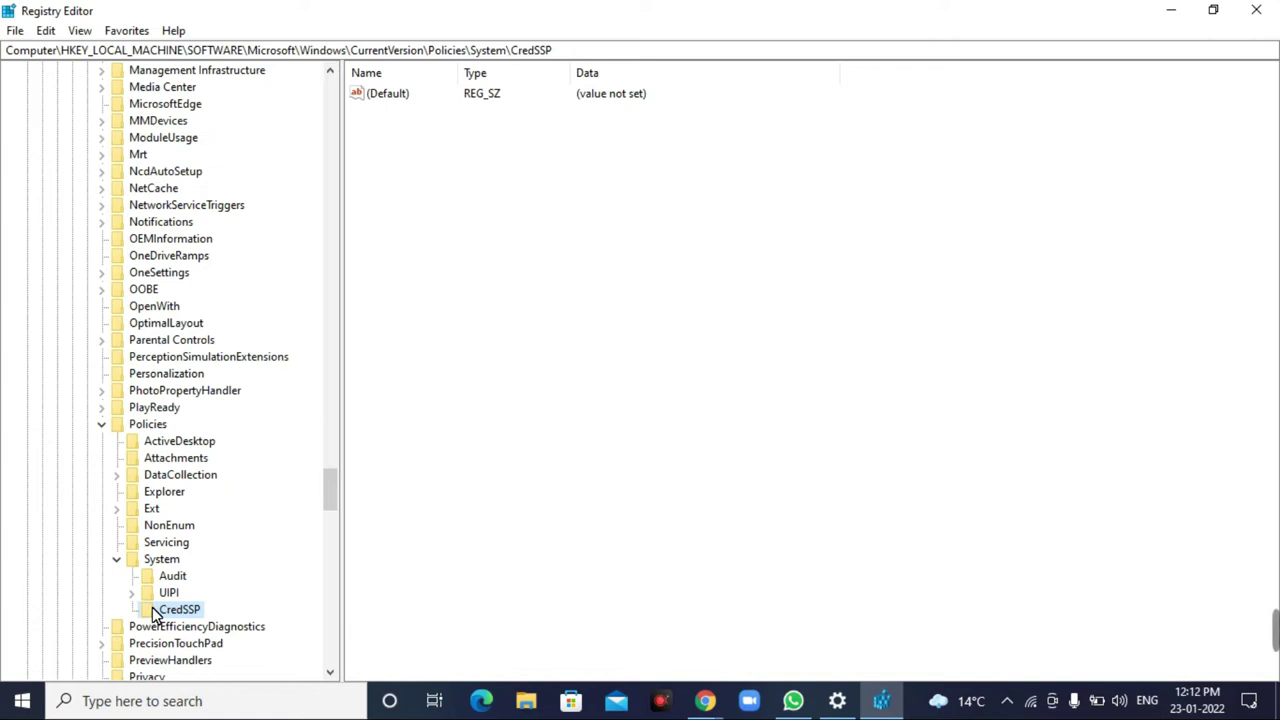
# - Create a new subkey named Parameters inside the CredSSP key
pyautogui.rightClick(153, 607)
pyautogui.moveTo(223, 450)
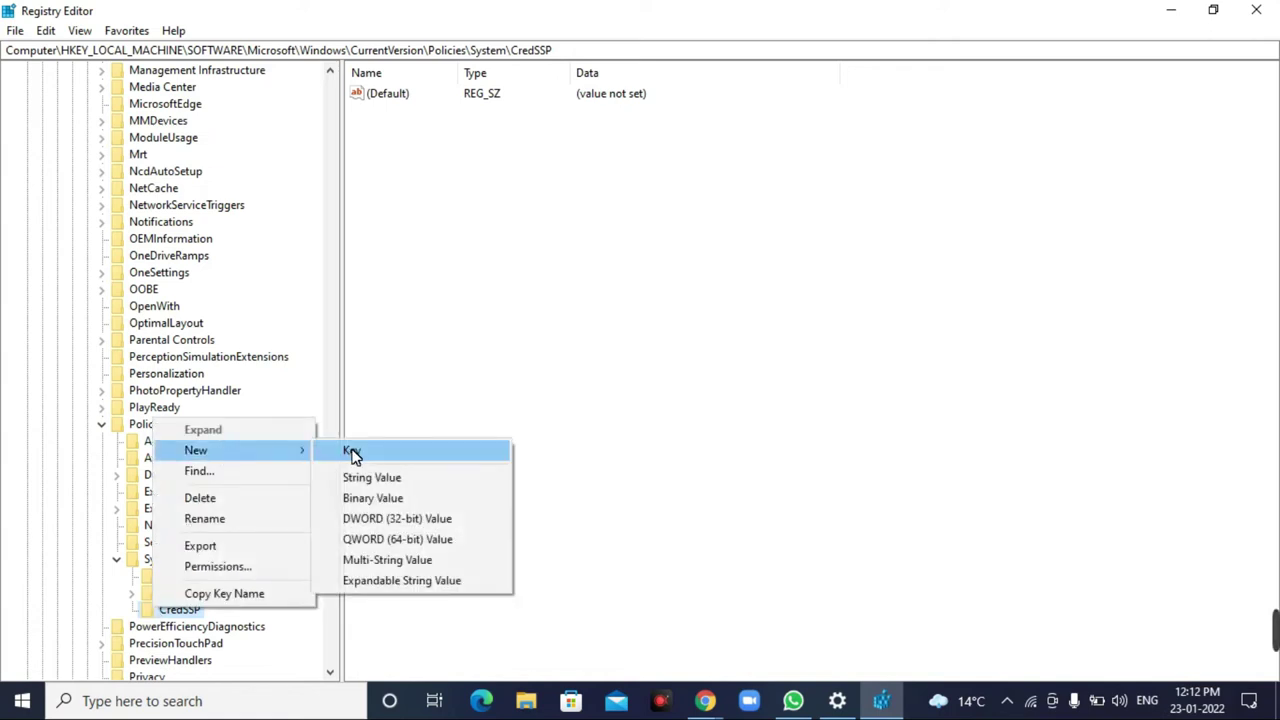
pyautogui.click(392, 456)
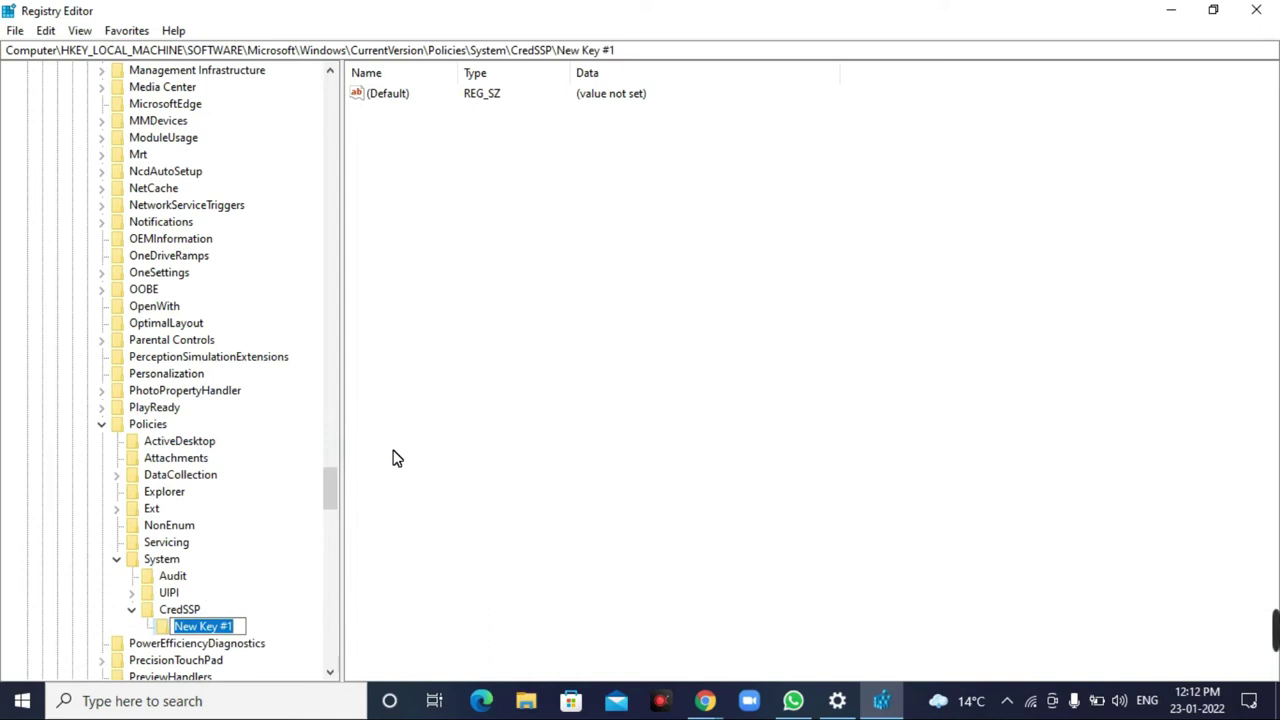
pyautogui.write('Pa')
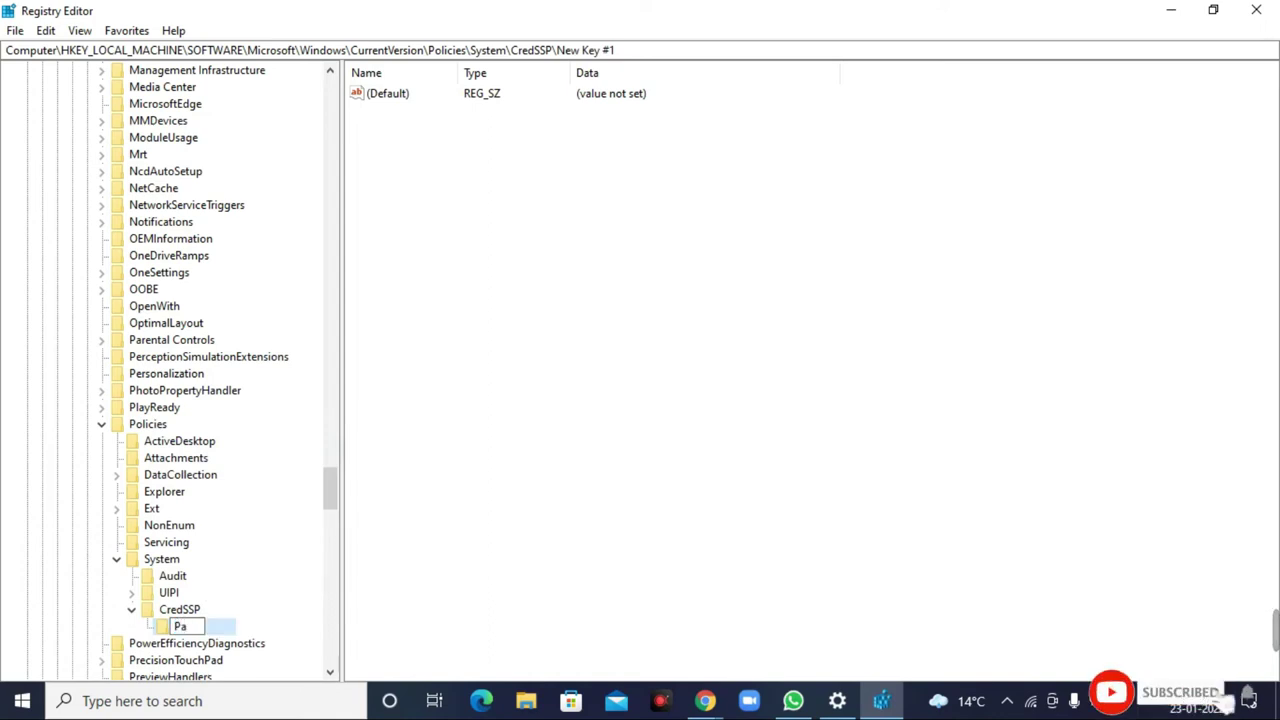
pyautogui.write('ra')
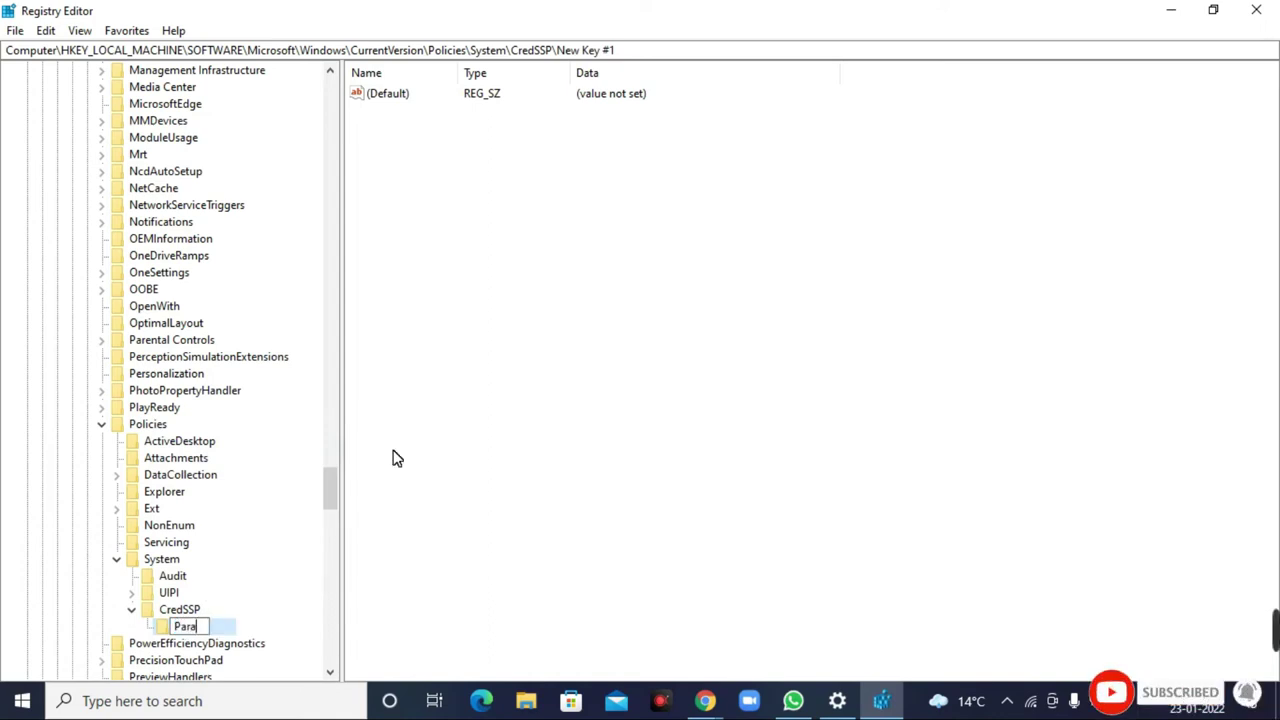
pyautogui.write('meters')
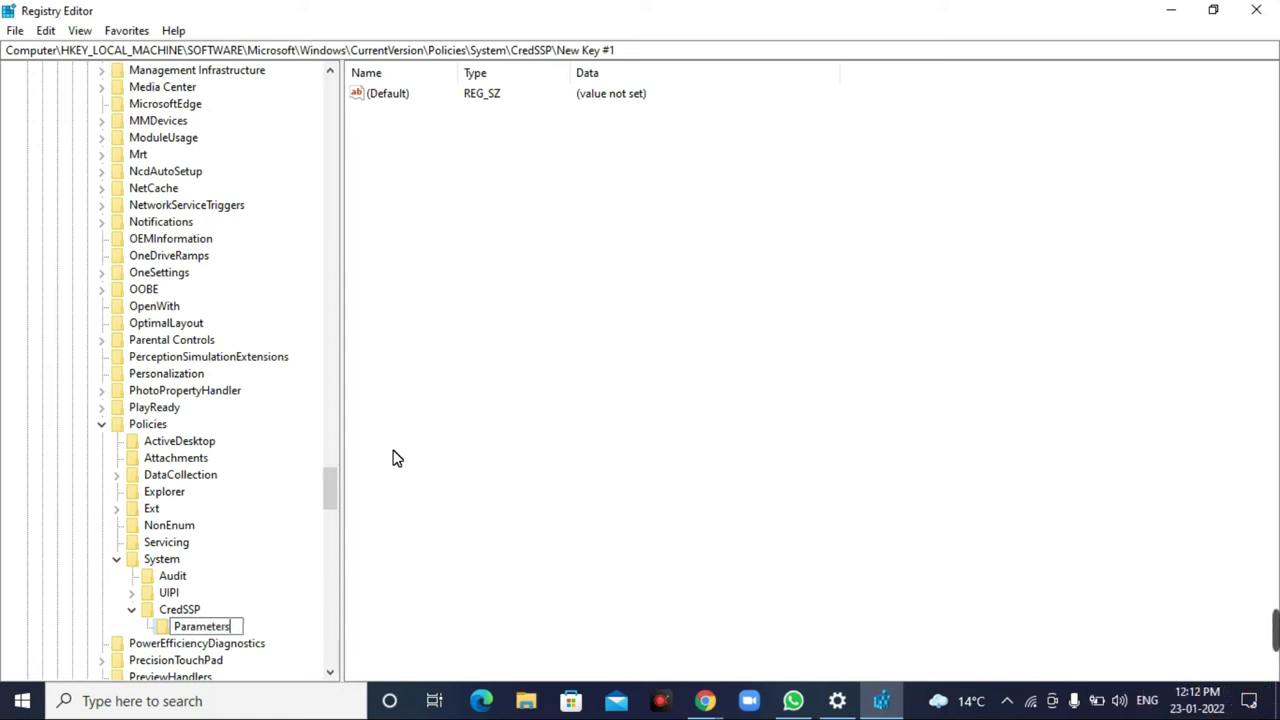
pyautogui.click(396, 452)
# - Create a DWORD (32-bit) value named AllowEncryptionoracle in the Parameters key under CredSSP
pyautogui.click(198, 626)
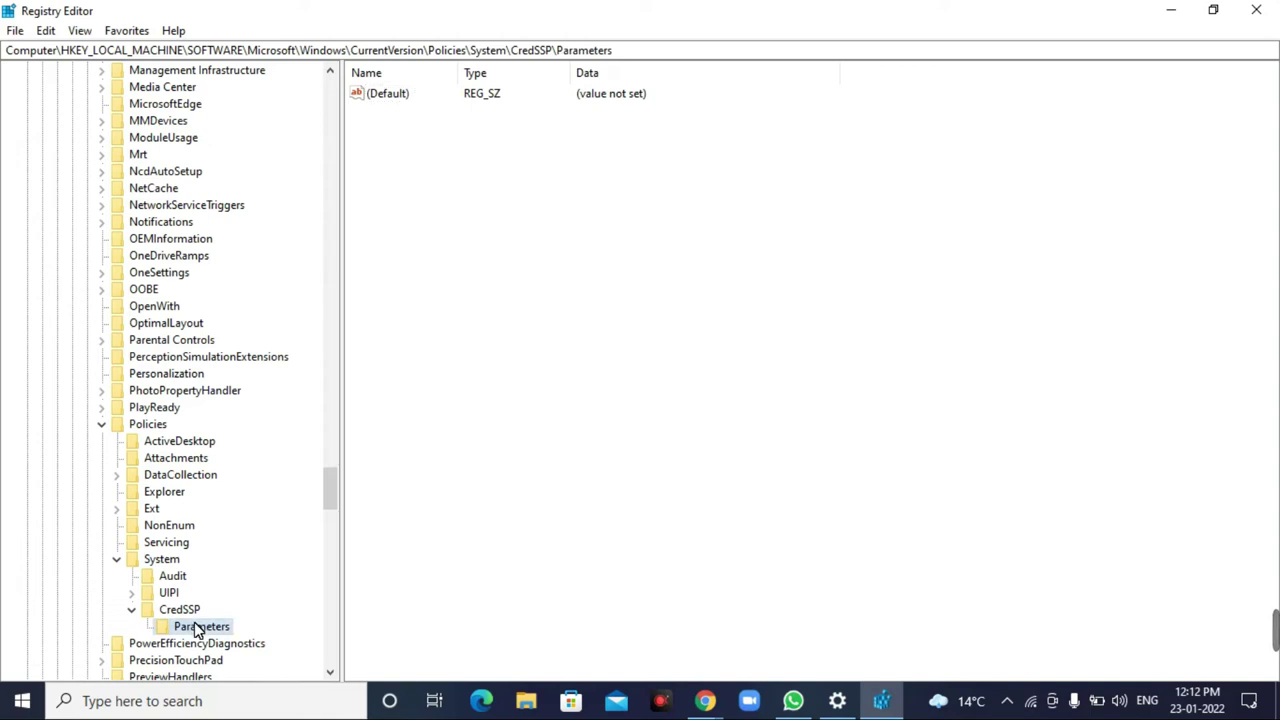
pyautogui.rightClick(520, 232)
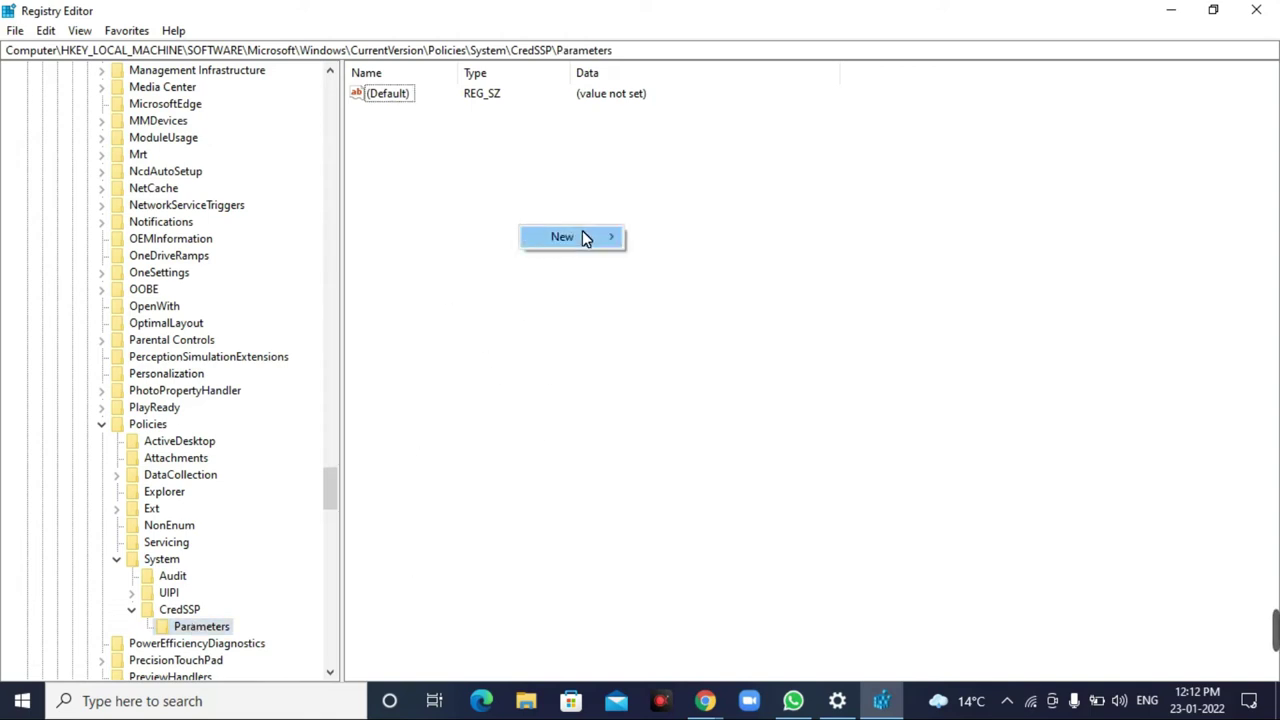
pyautogui.moveTo(582, 232)
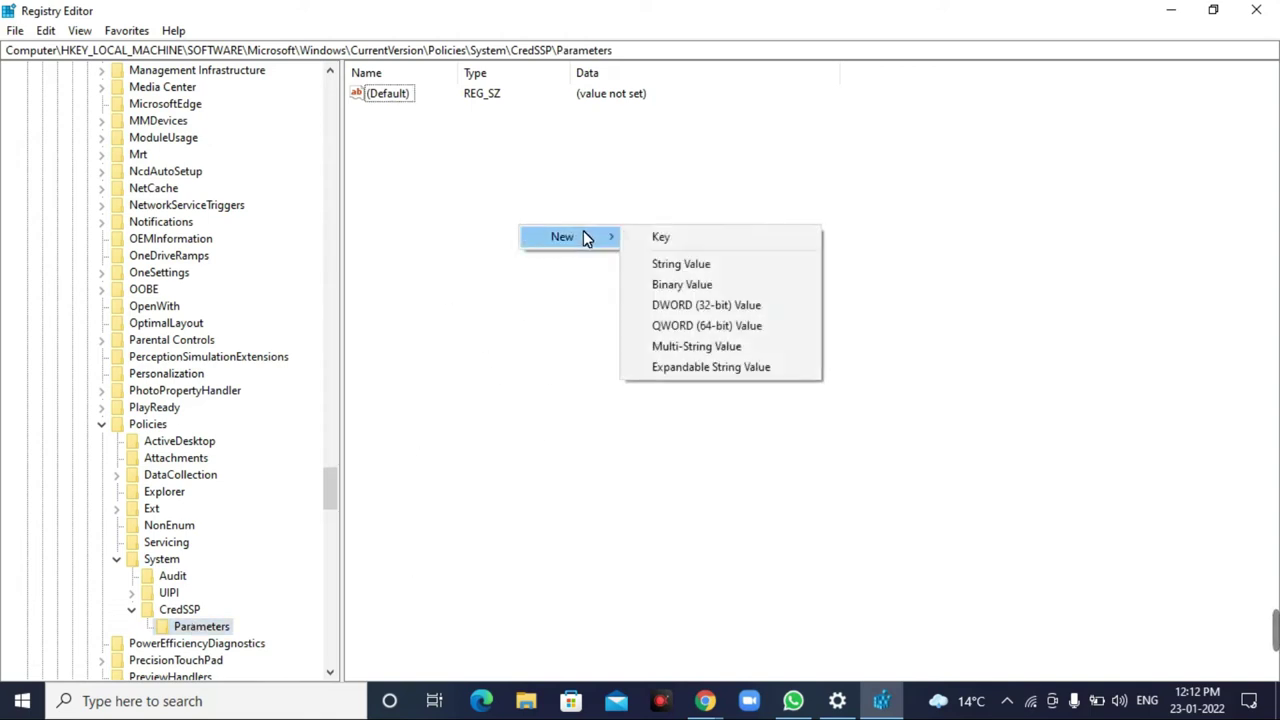
pyautogui.click(727, 306)
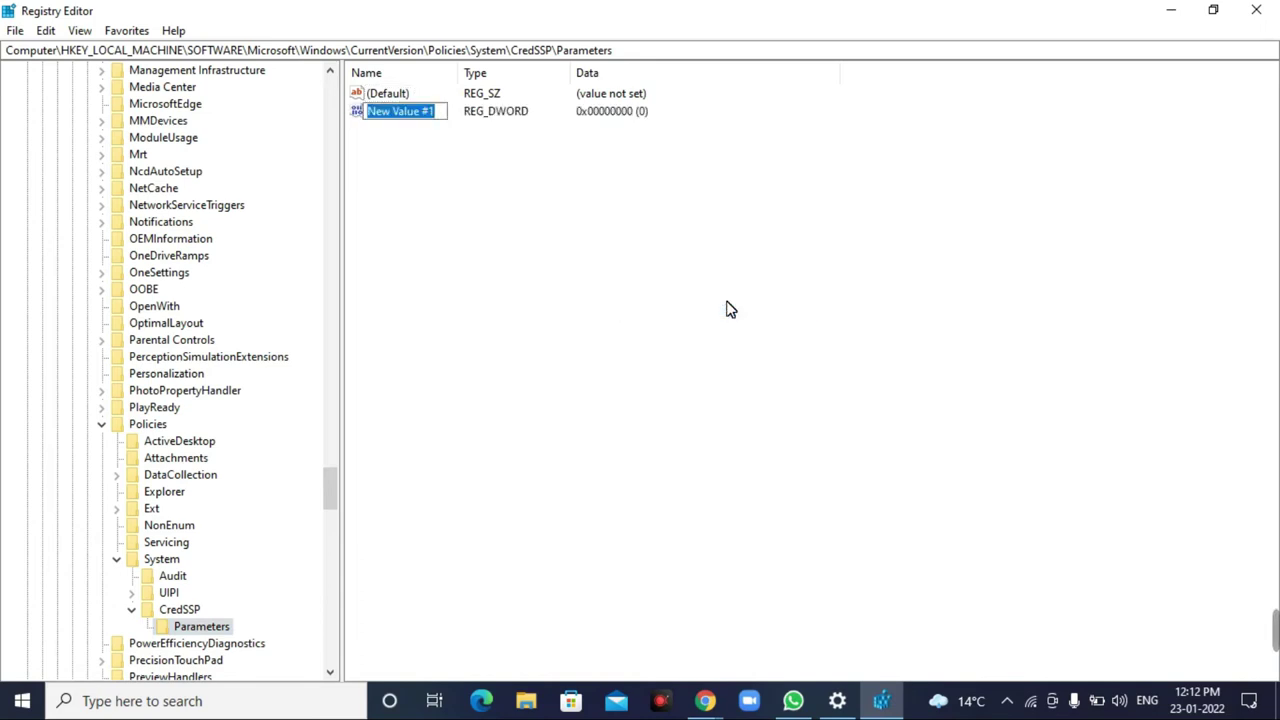
pyautogui.write('All')
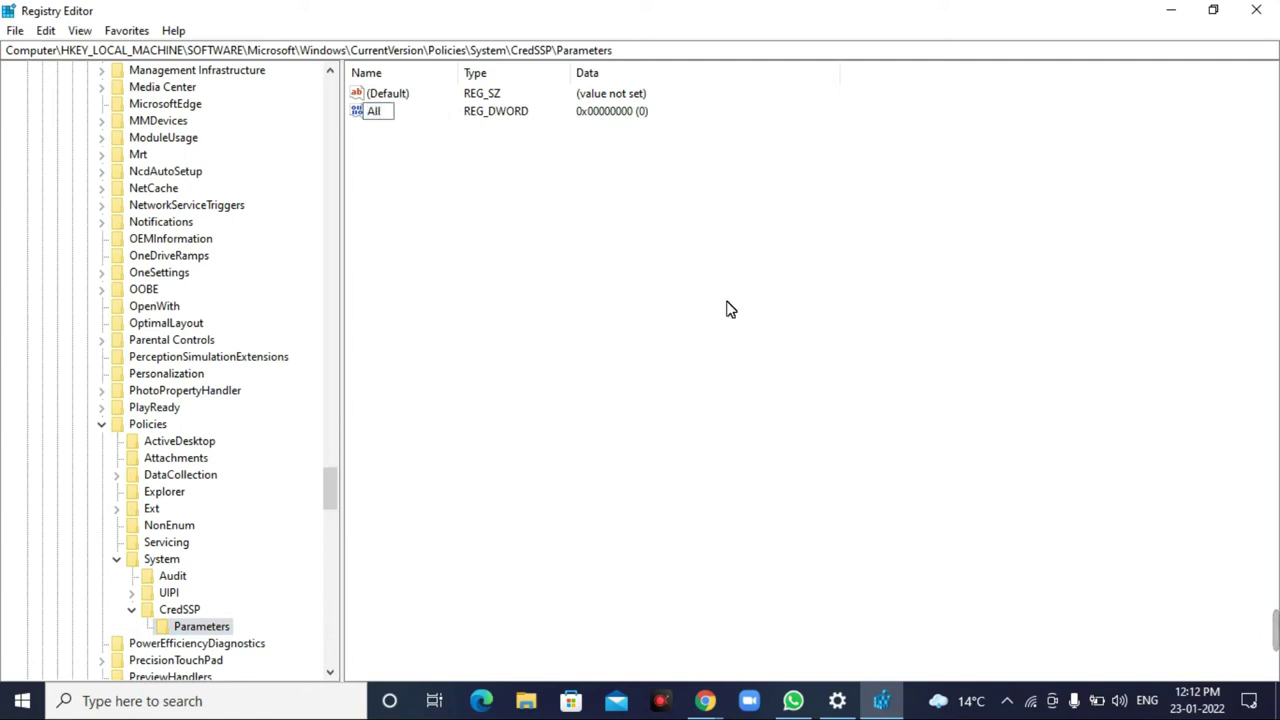
pyautogui.write('w')
pyautogui.press('BackSpace')
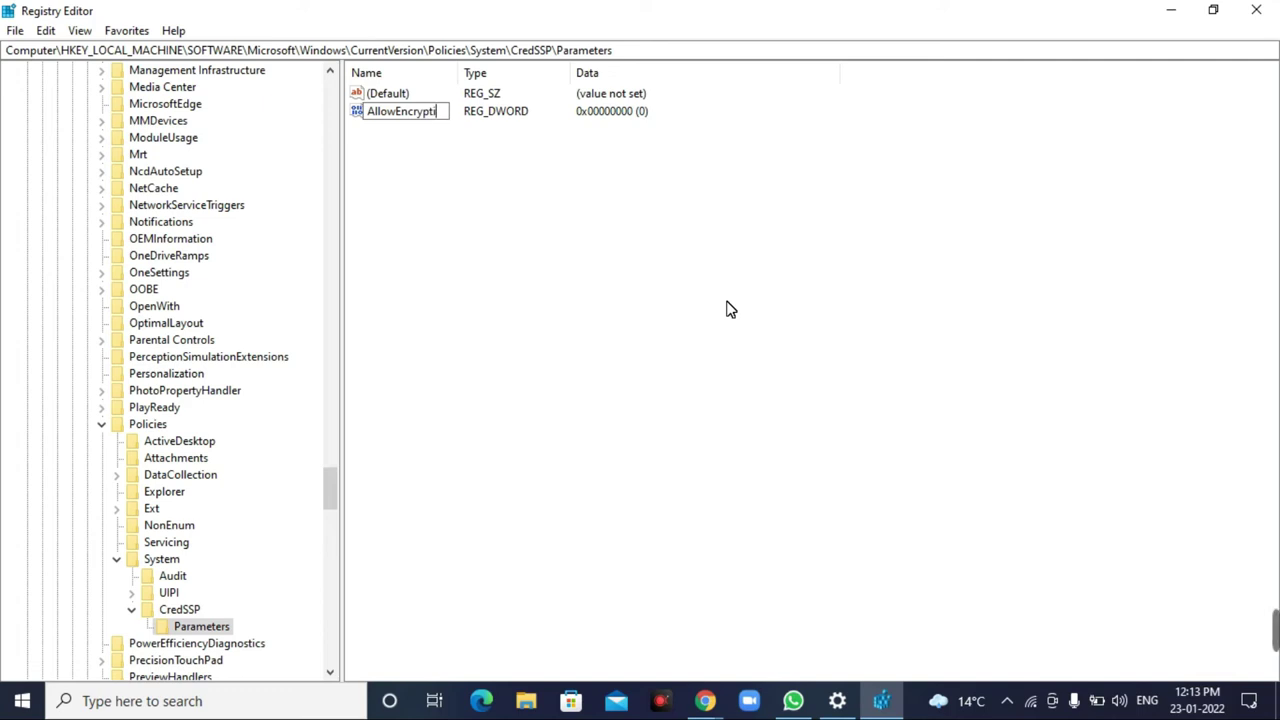
pyautogui.write('o')
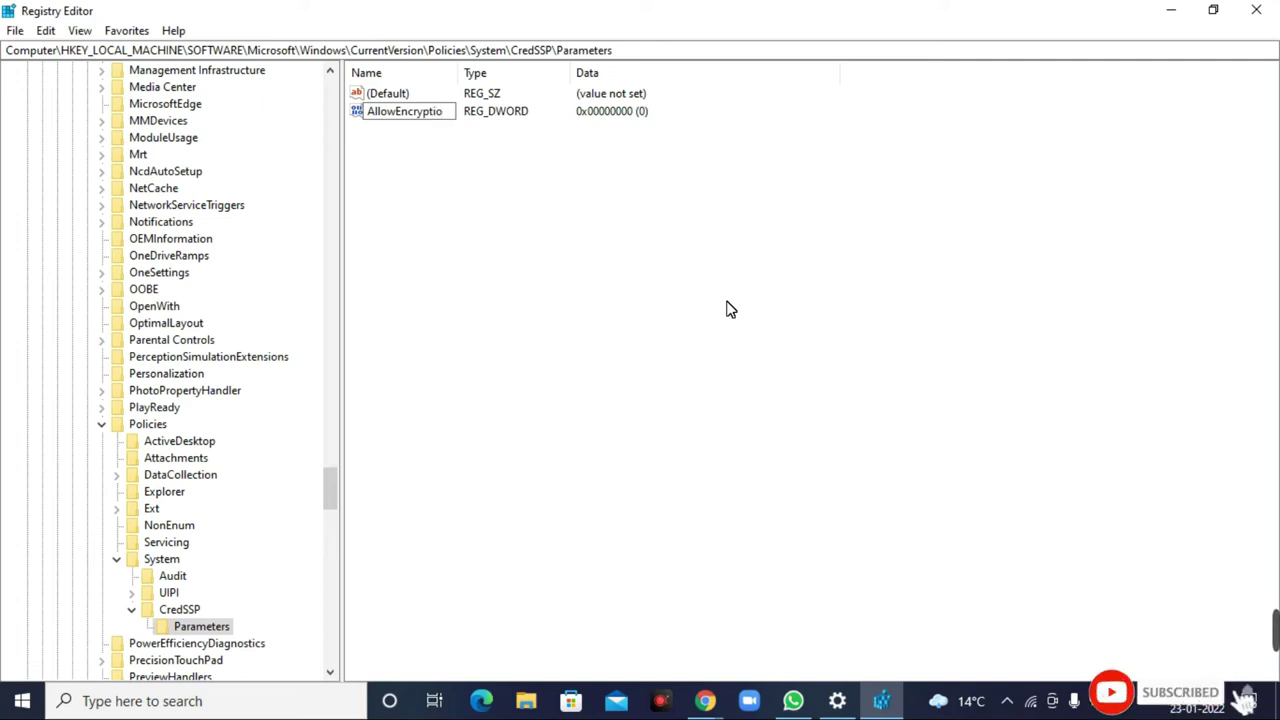
pyautogui.write('nor')
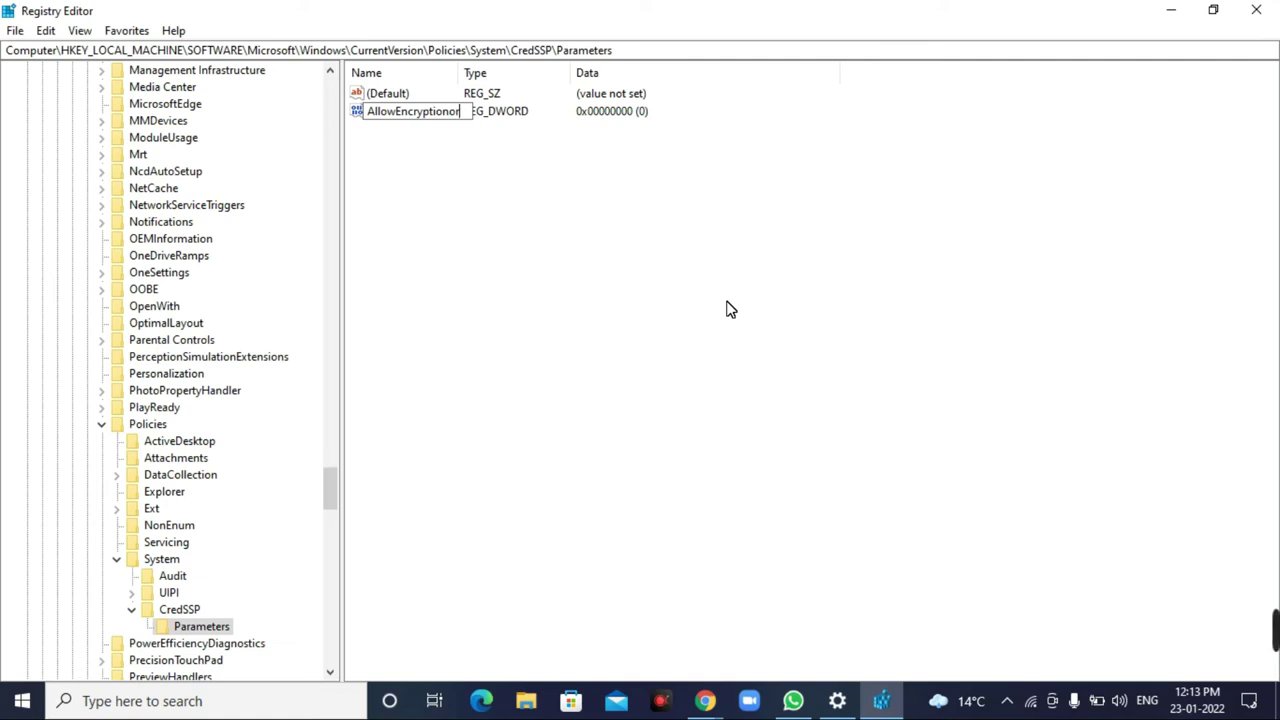
pyautogui.write('acle')
pyautogui.press('Return')
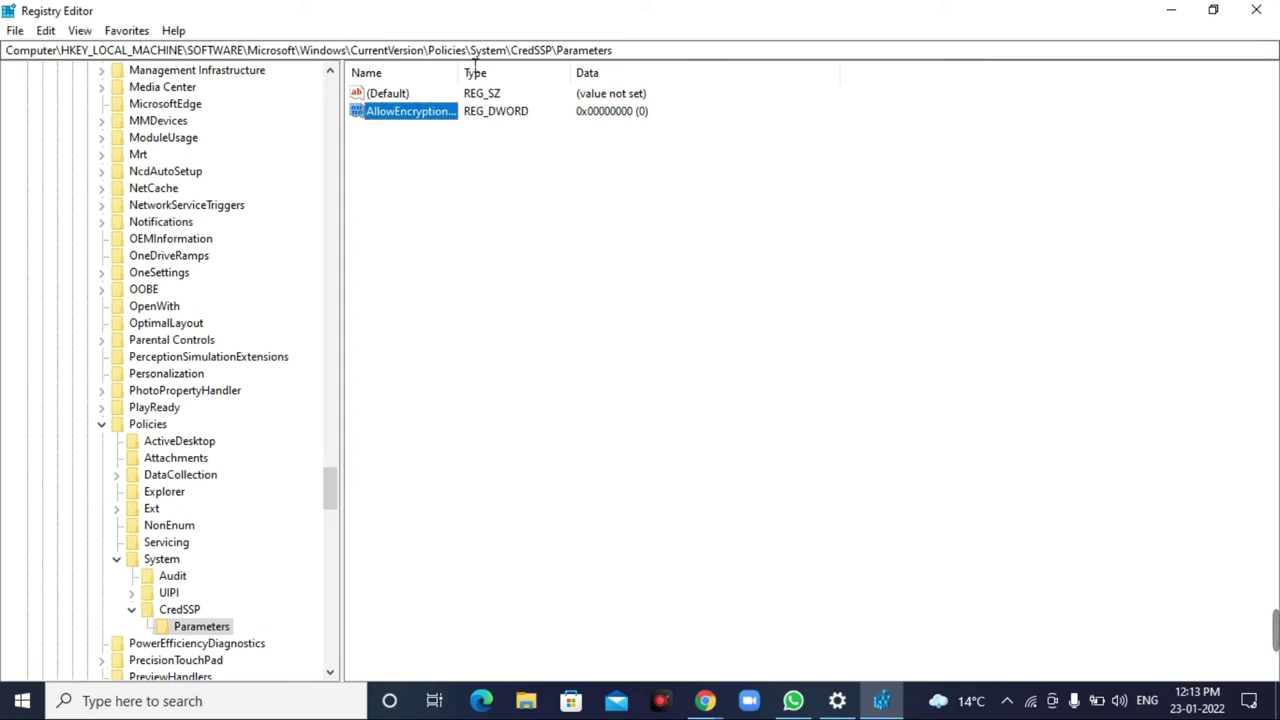
# - Widen the Name column to fit the full value name and set AllowEncryptionoracle to decimal 2
pyautogui.moveTo(461, 75); pyautogui.dragTo(512, 87)
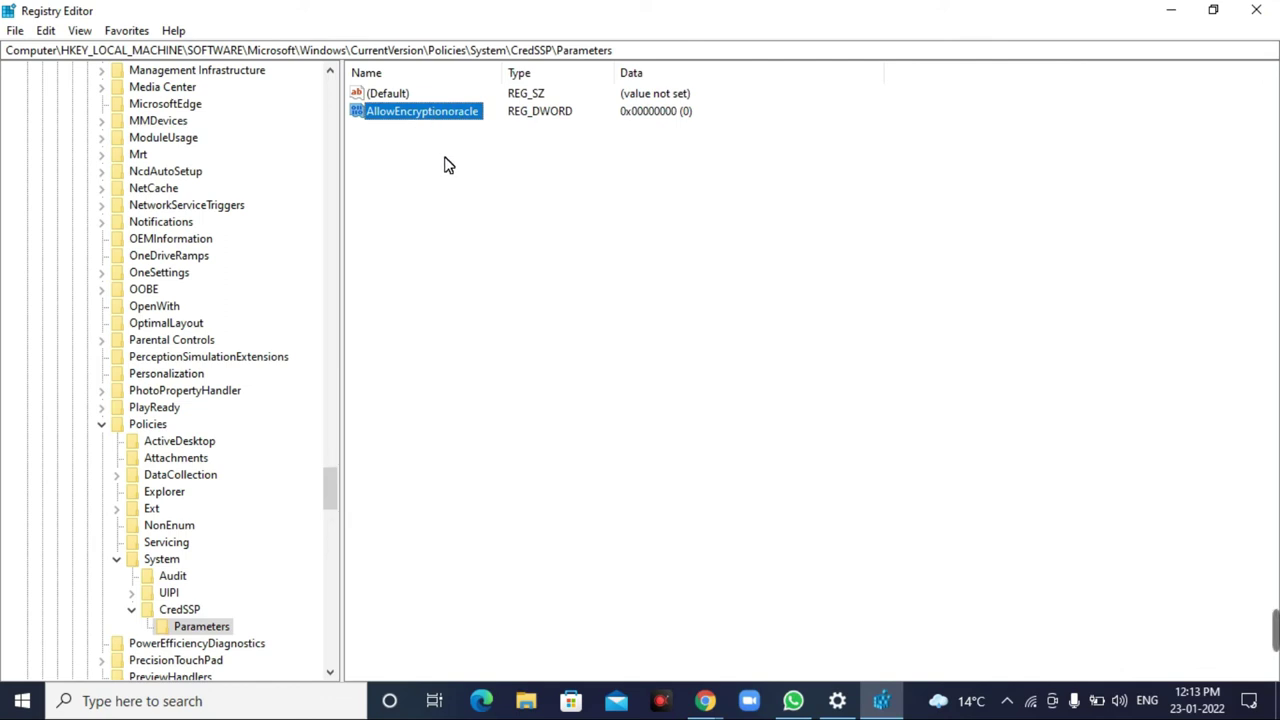
pyautogui.doubleClick(431, 118)
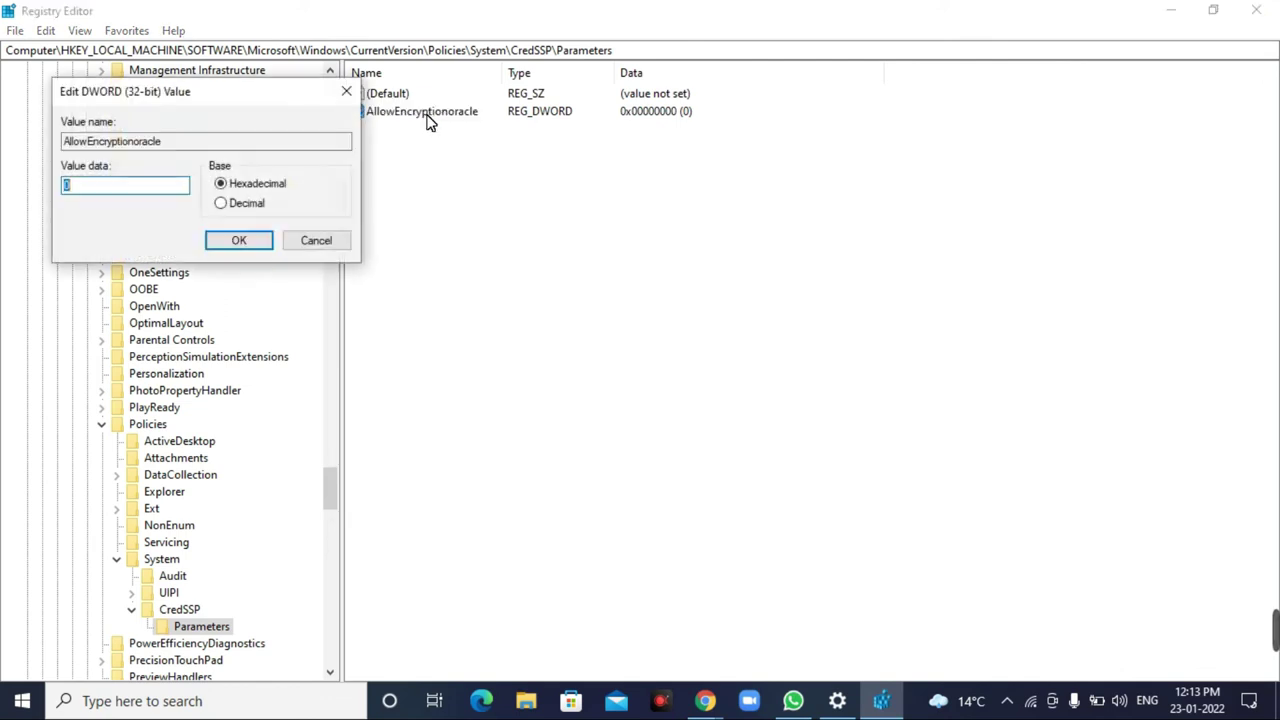
pyautogui.click(221, 203)
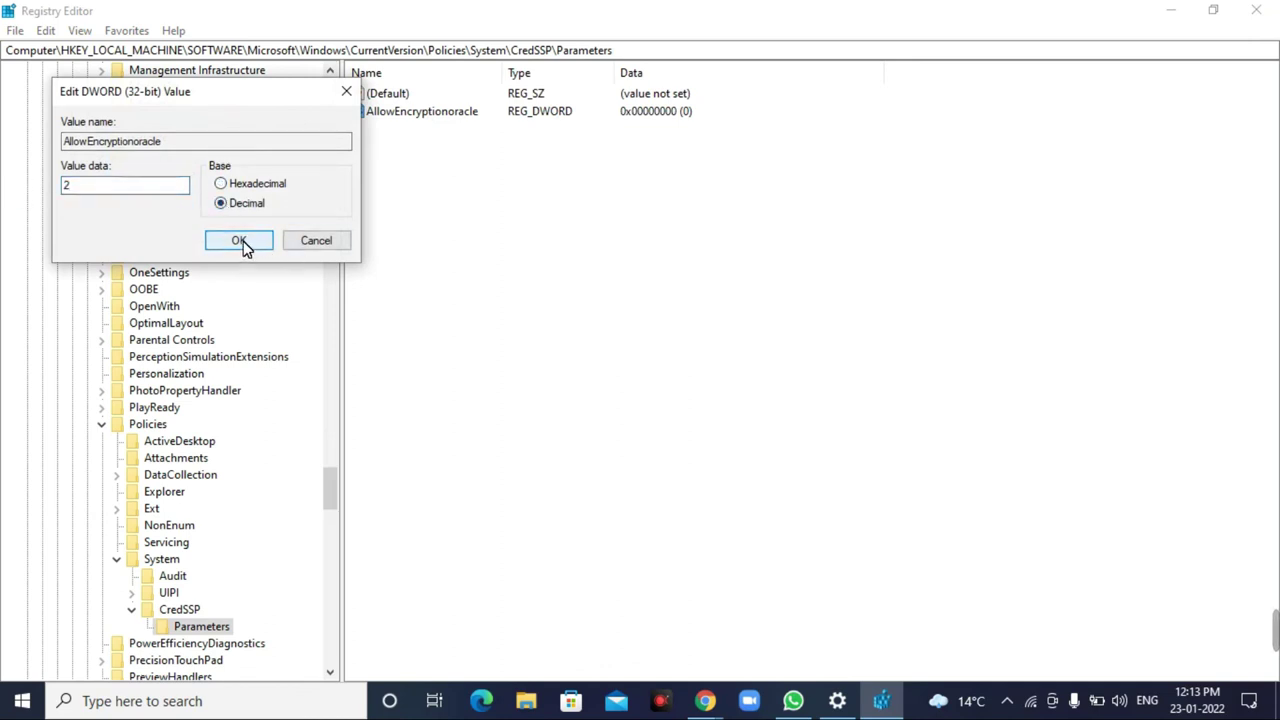
pyautogui.click(240, 244)
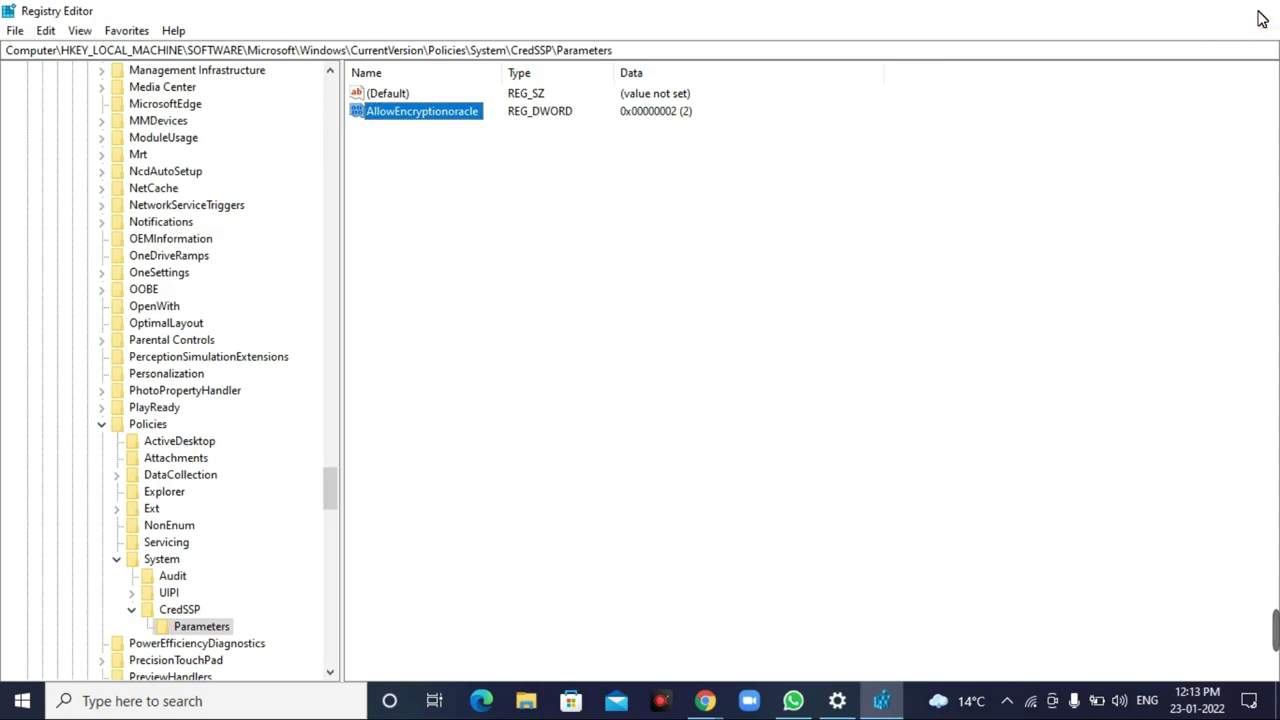
# - Close Registry Editor and enter mstsc in the Run dialog to launch Remote Desktop Connection
pyautogui.click(1258, 12)
pyautogui.press('super+r')
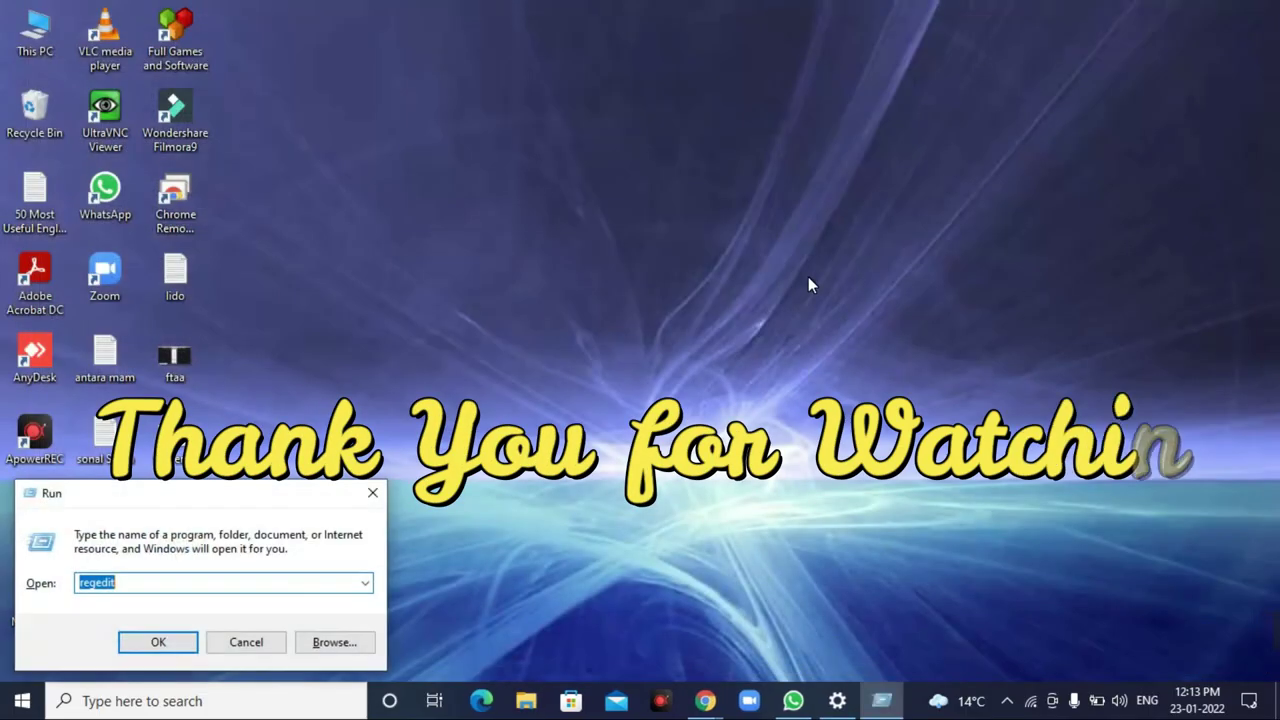
pyautogui.write('mstsc')
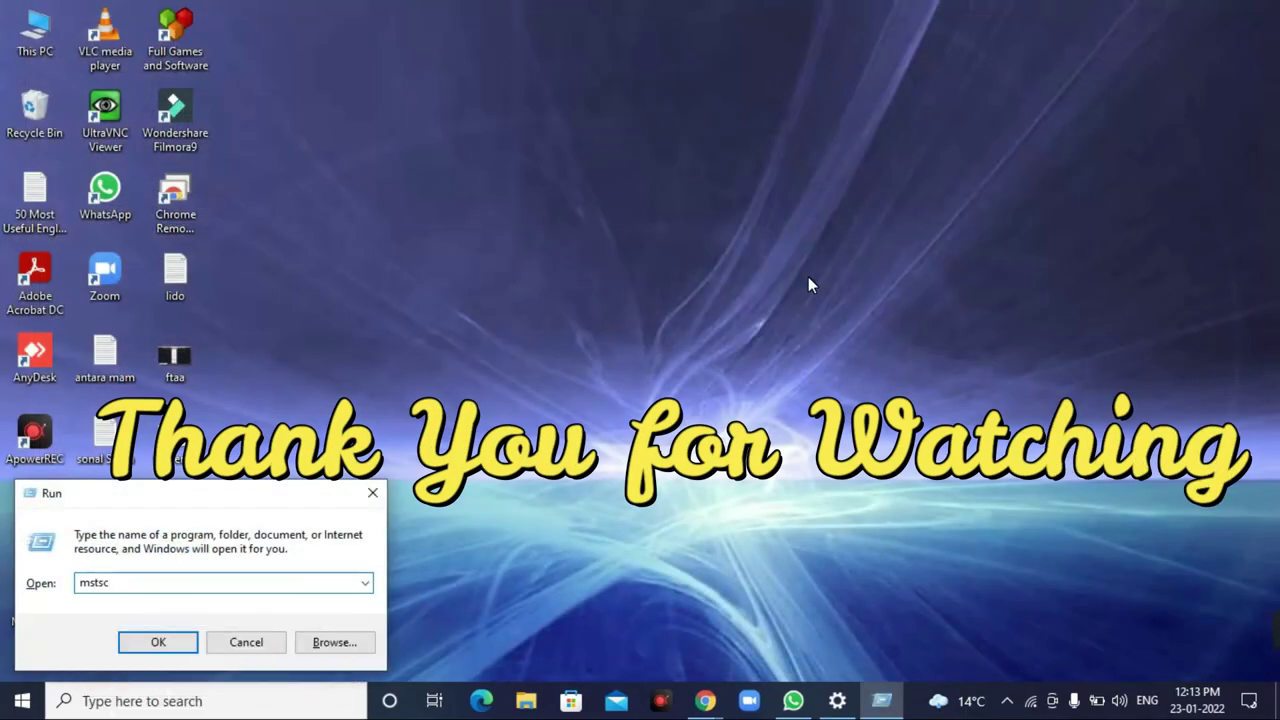